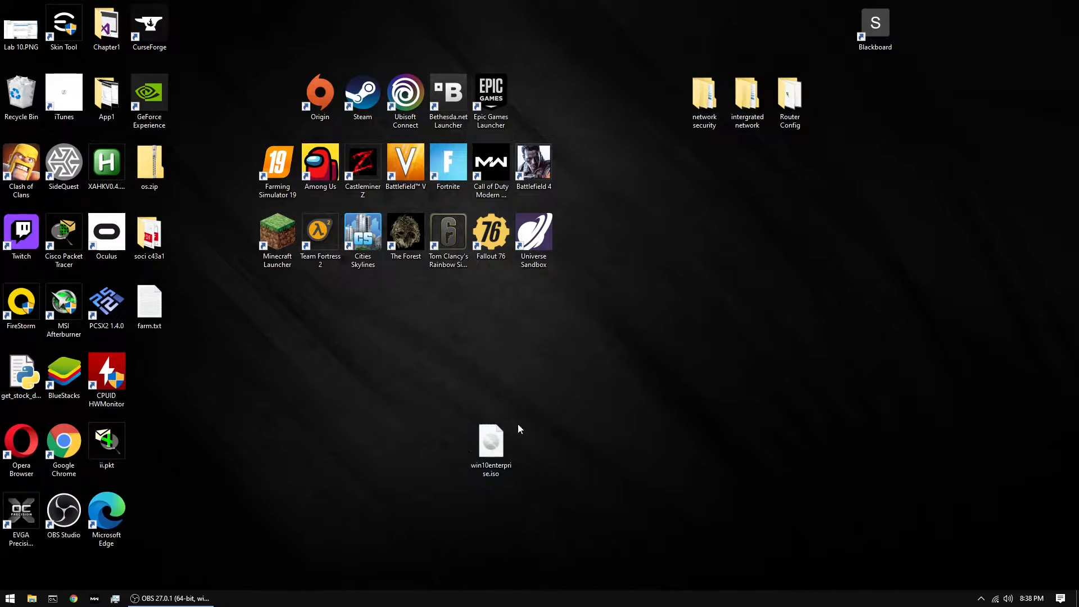
# Open the Windows Features settings and turn on the Hyper-V feature
pyautogui.click(9, 598)
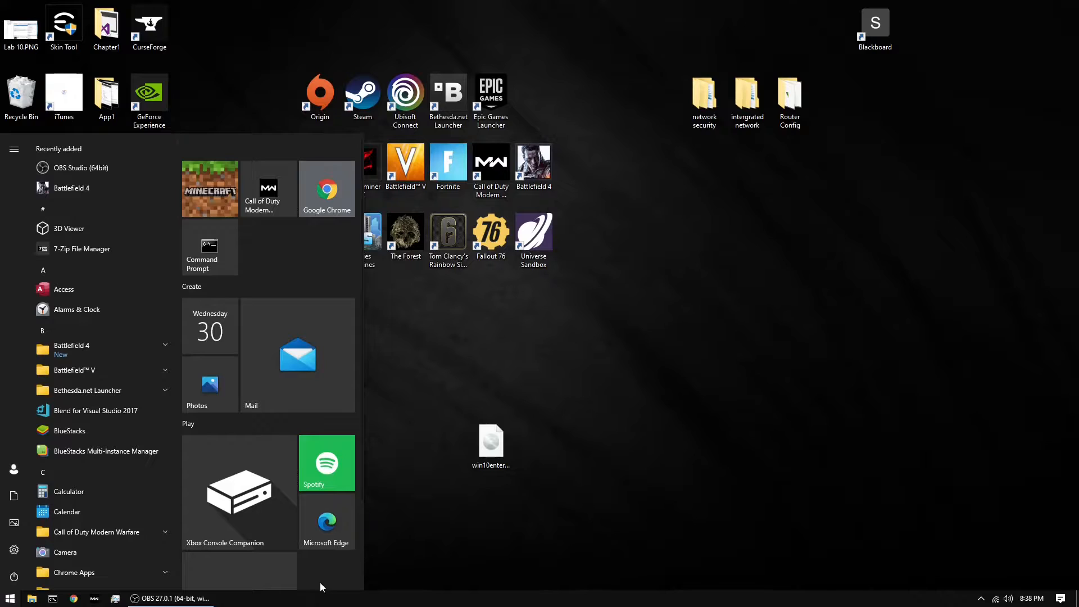
pyautogui.write('feat')
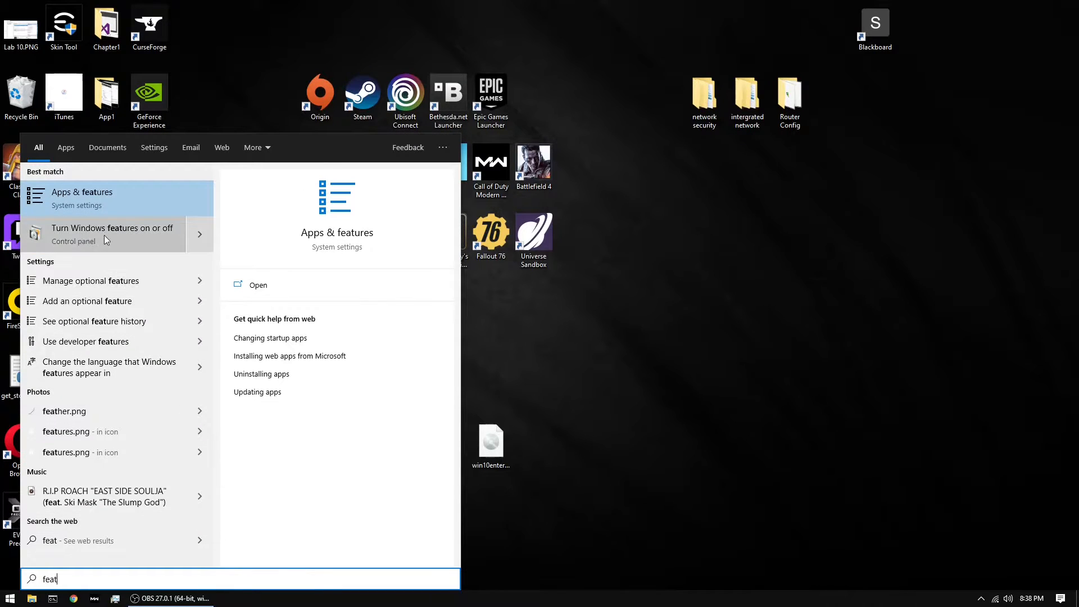
pyautogui.click(70, 243)
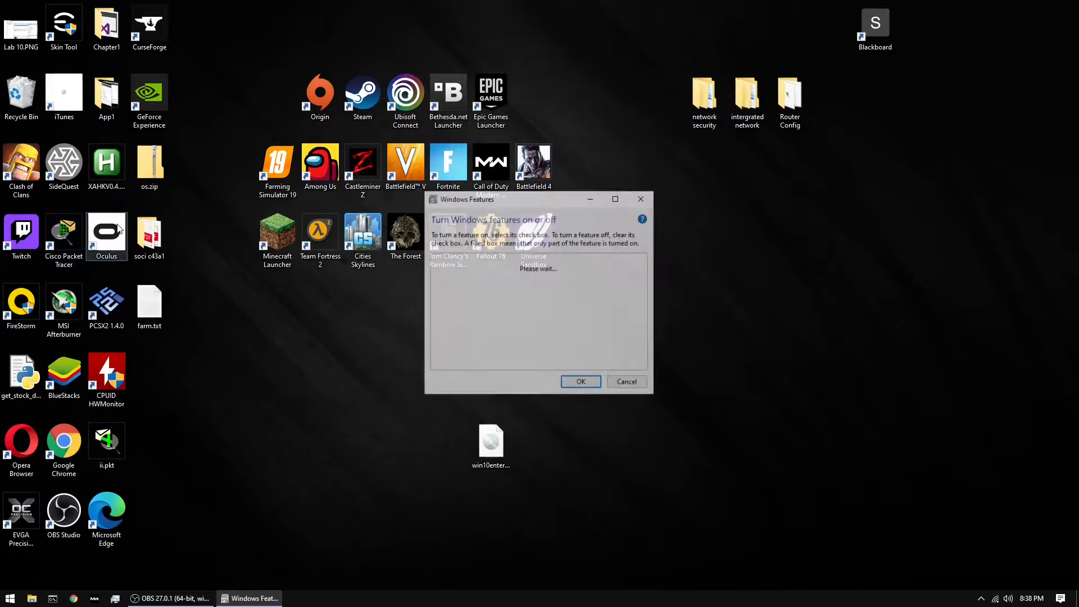
pyautogui.scroll(-1, 489, 326)
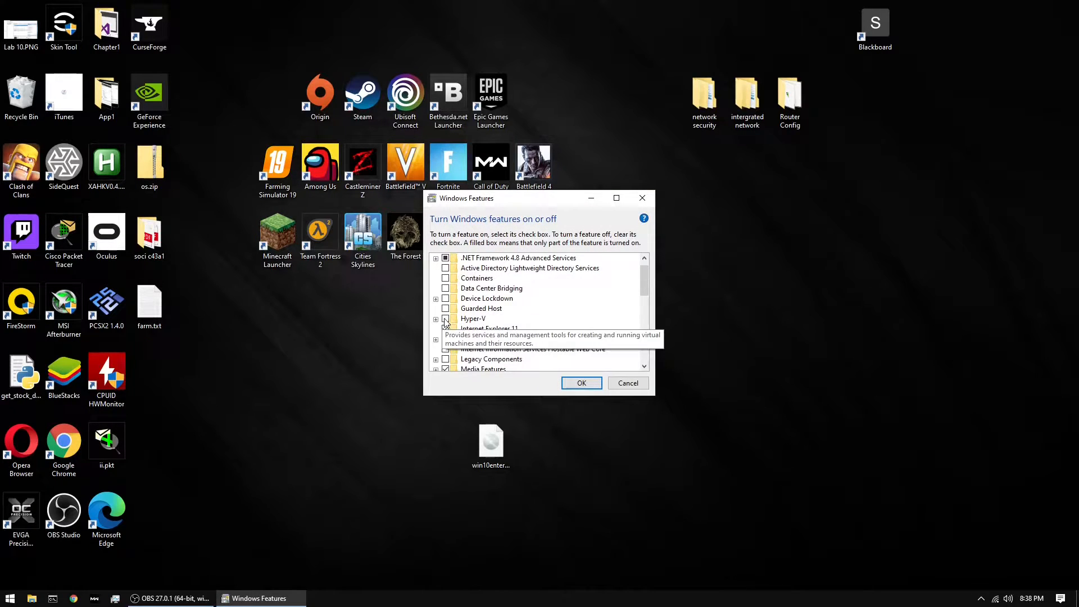
pyautogui.click(446, 320)
# Turn on Virtual Machine Platform and Windows Hypervisor Platform, and apply the feature changes
pyautogui.scroll(-5, 489, 326)
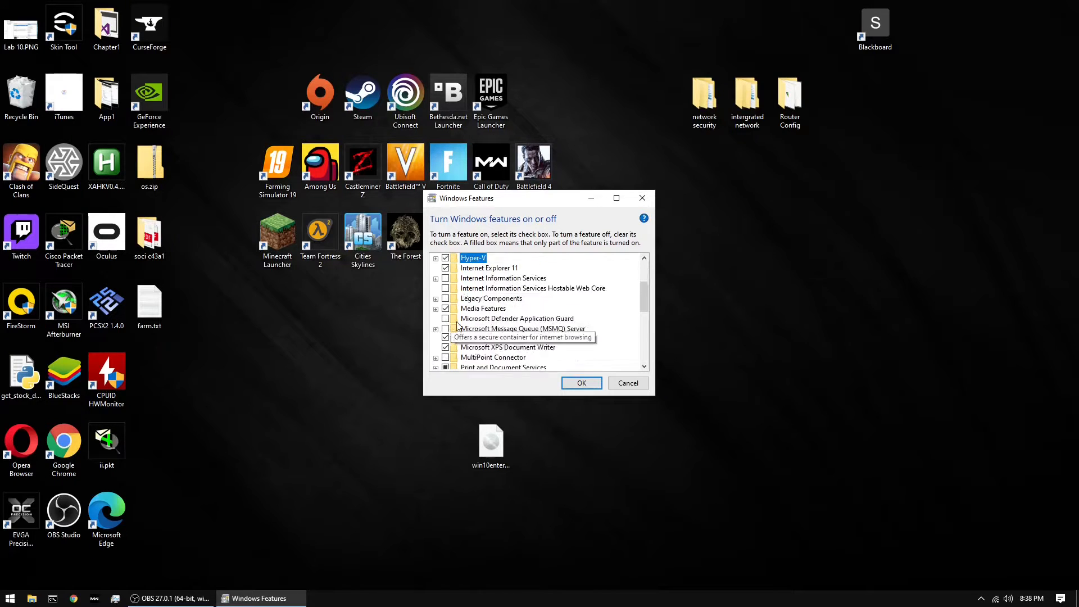
pyautogui.scroll(-3, 624, 336)
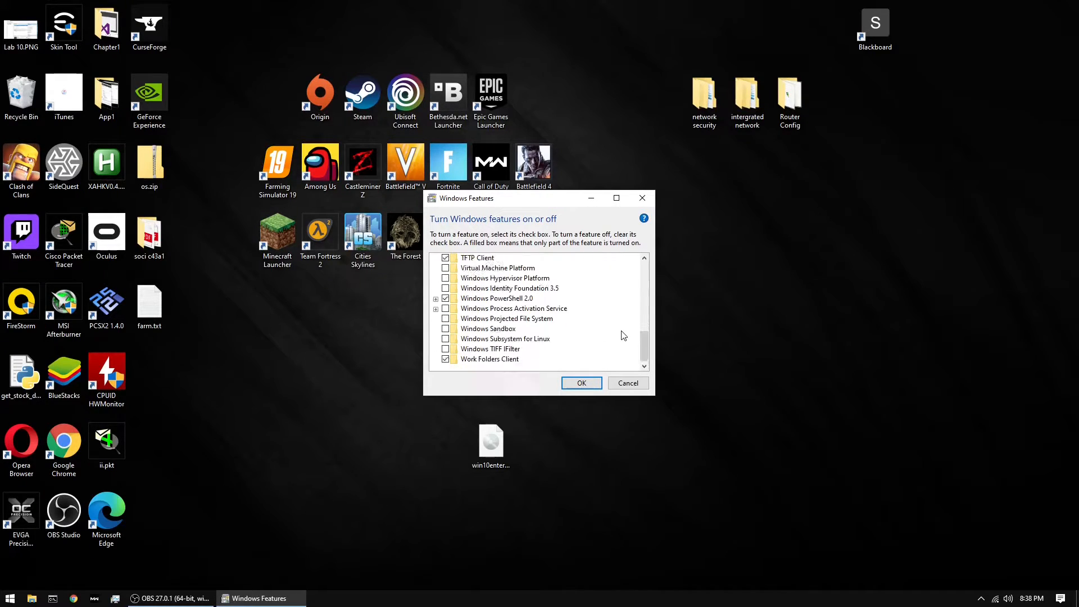
pyautogui.scroll(1, 622, 334)
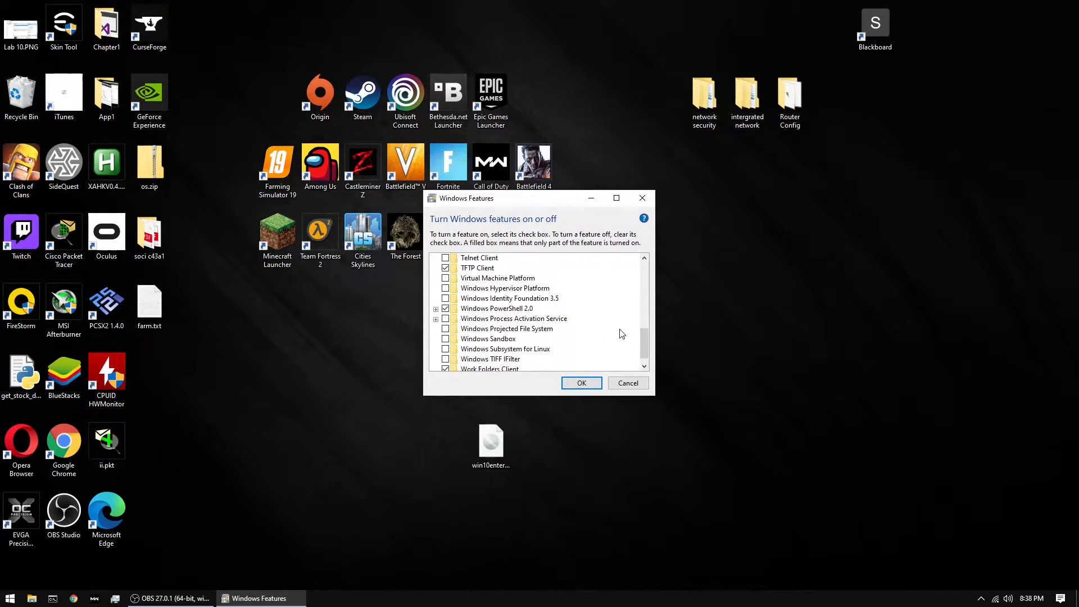
pyautogui.click(445, 279)
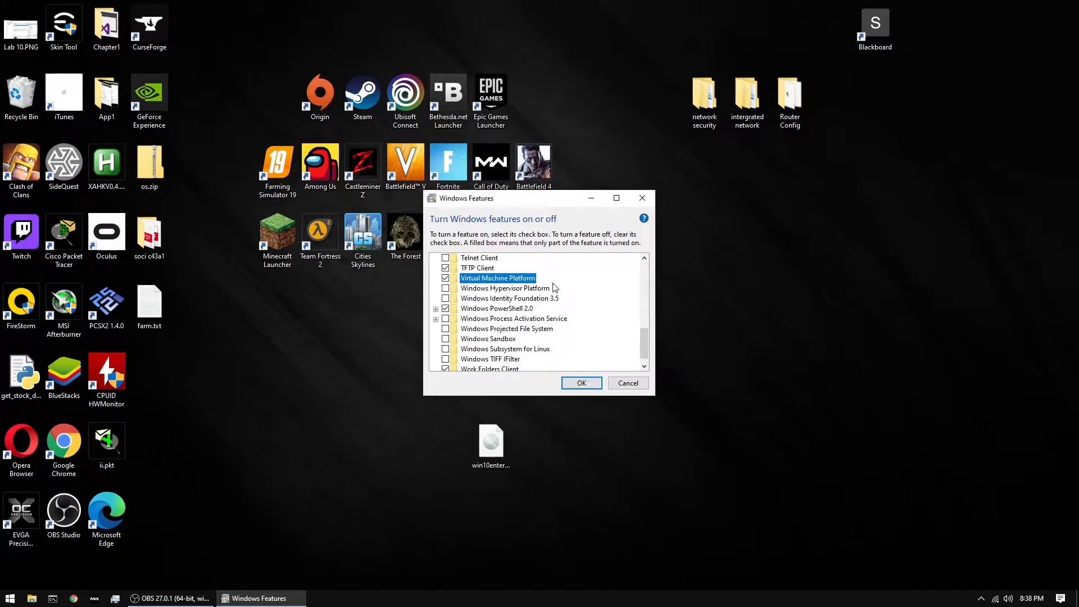
pyautogui.click(446, 288)
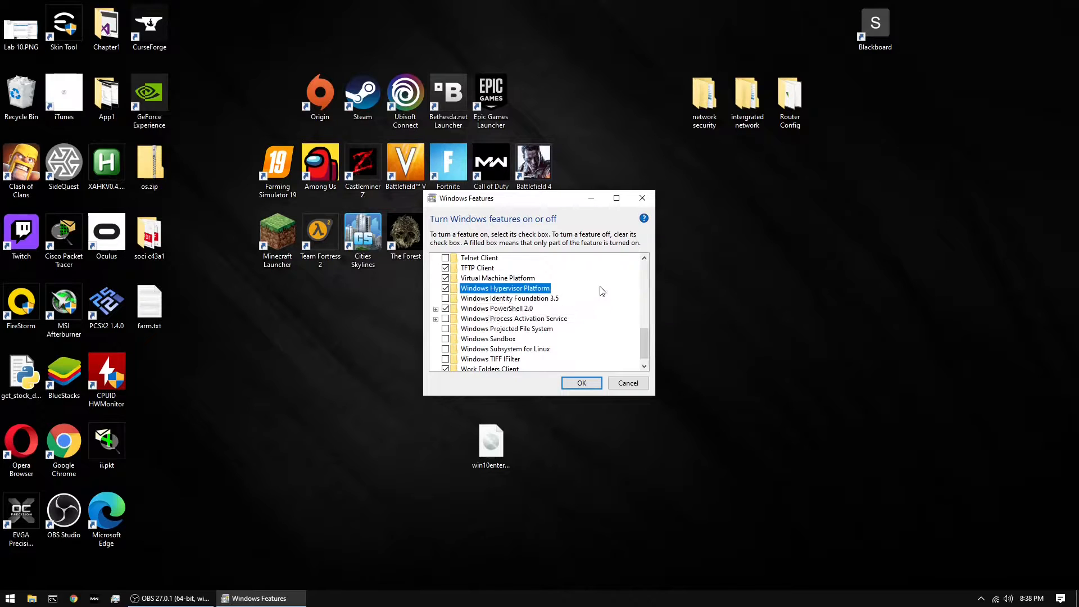
pyautogui.click(582, 384)
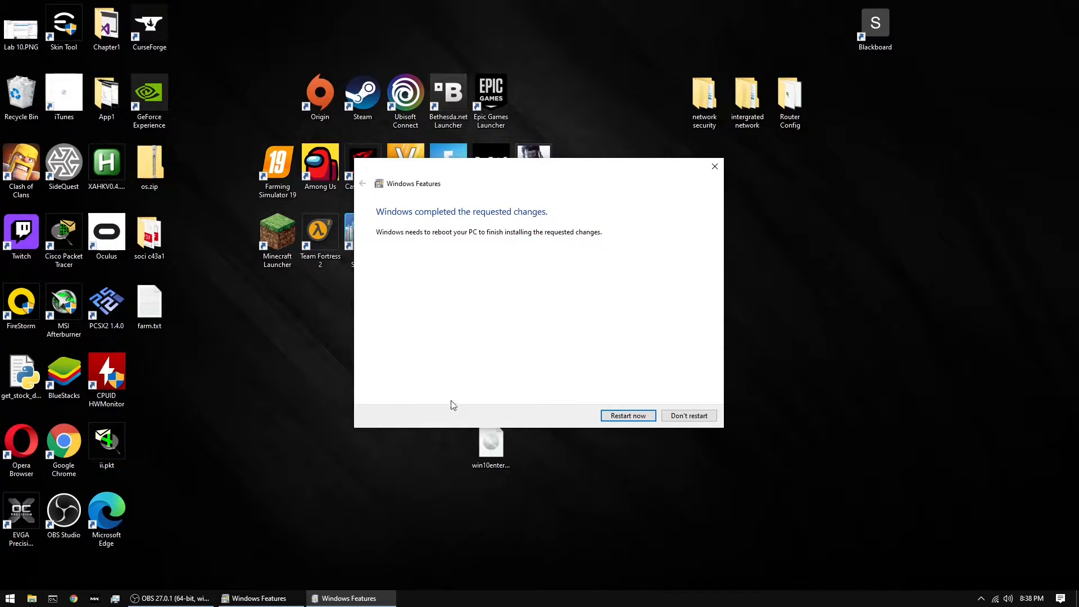
pyautogui.click(209, 598)
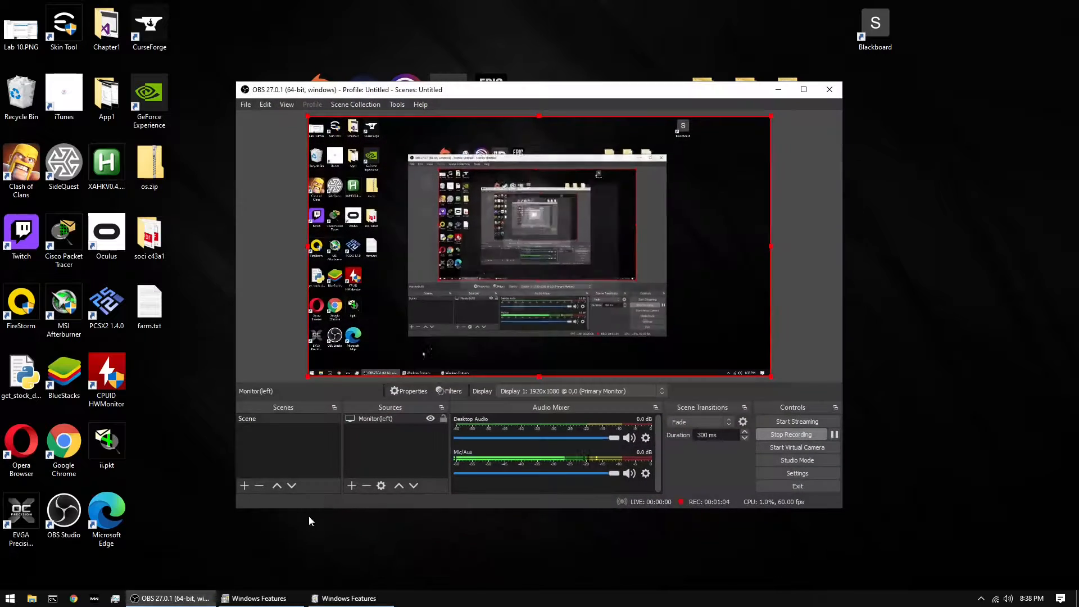
pyautogui.click(771, 433)
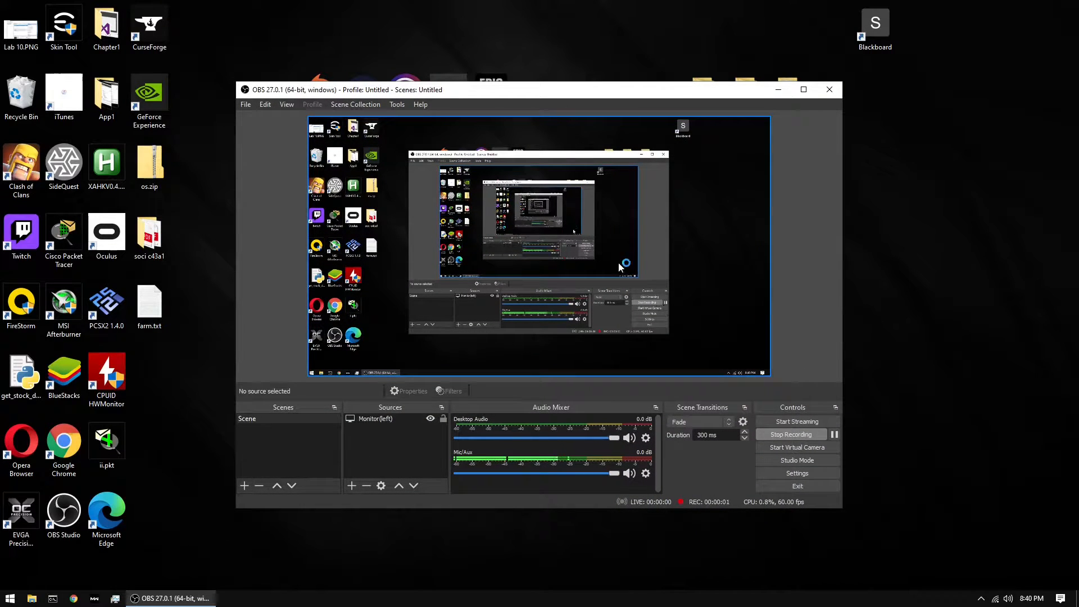
pyautogui.click(778, 90)
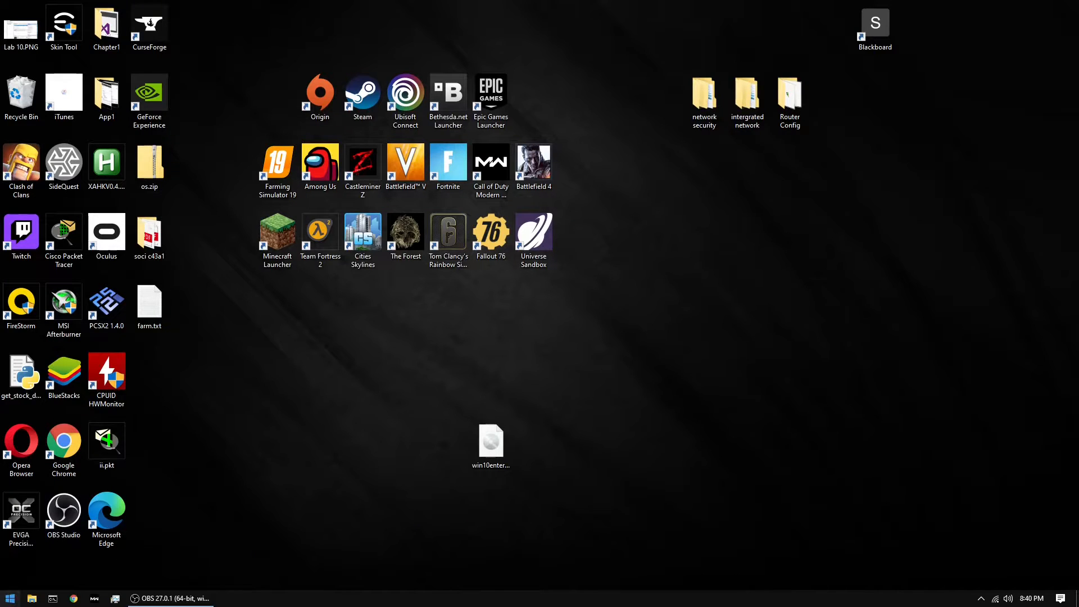
pyautogui.click(10, 599)
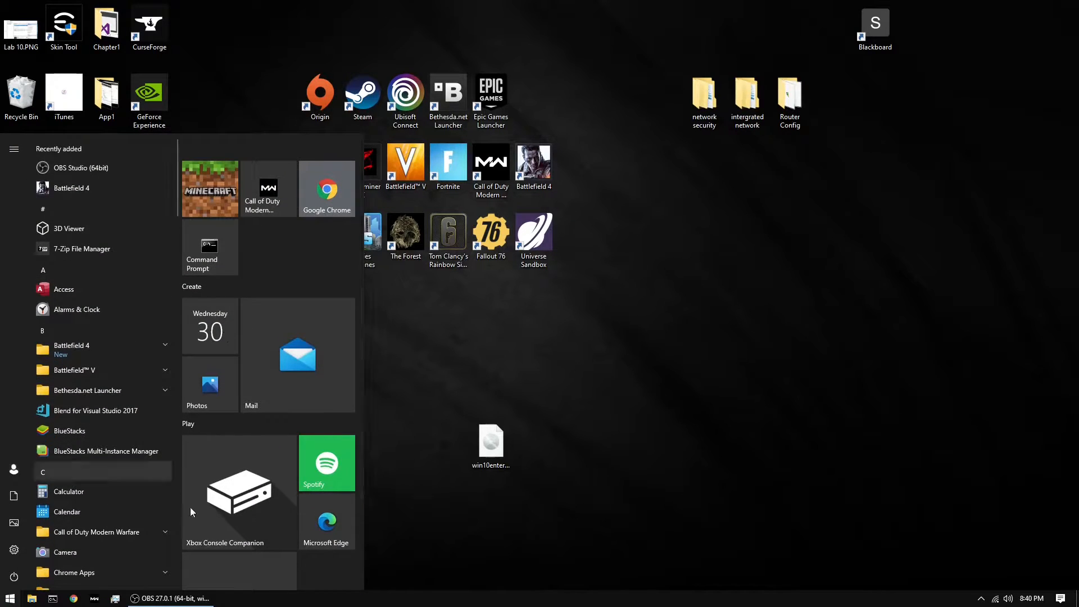
pyautogui.write('hyper')
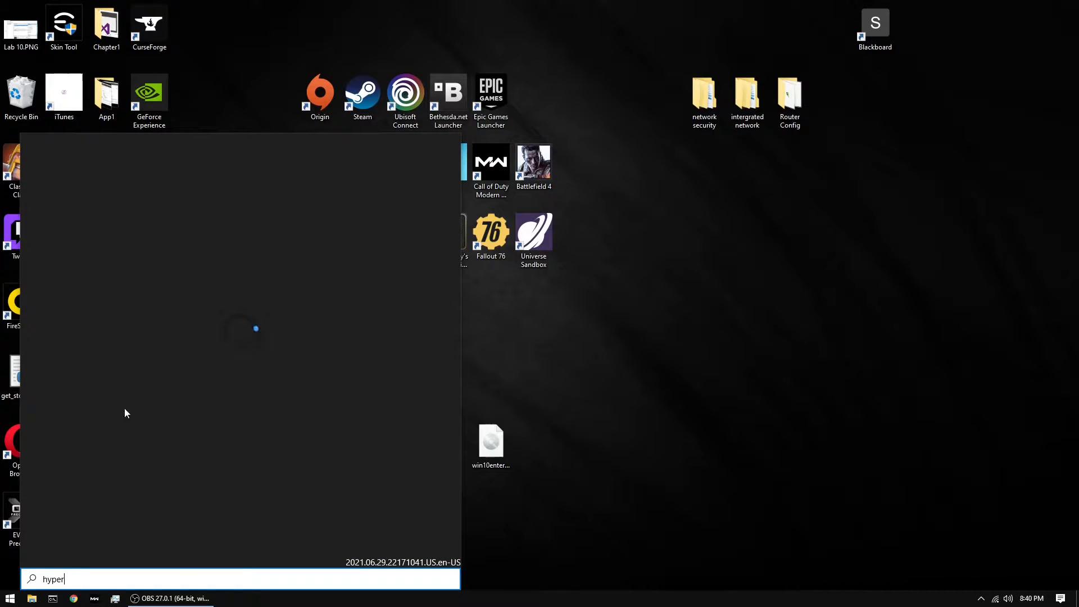
pyautogui.press('Escape')
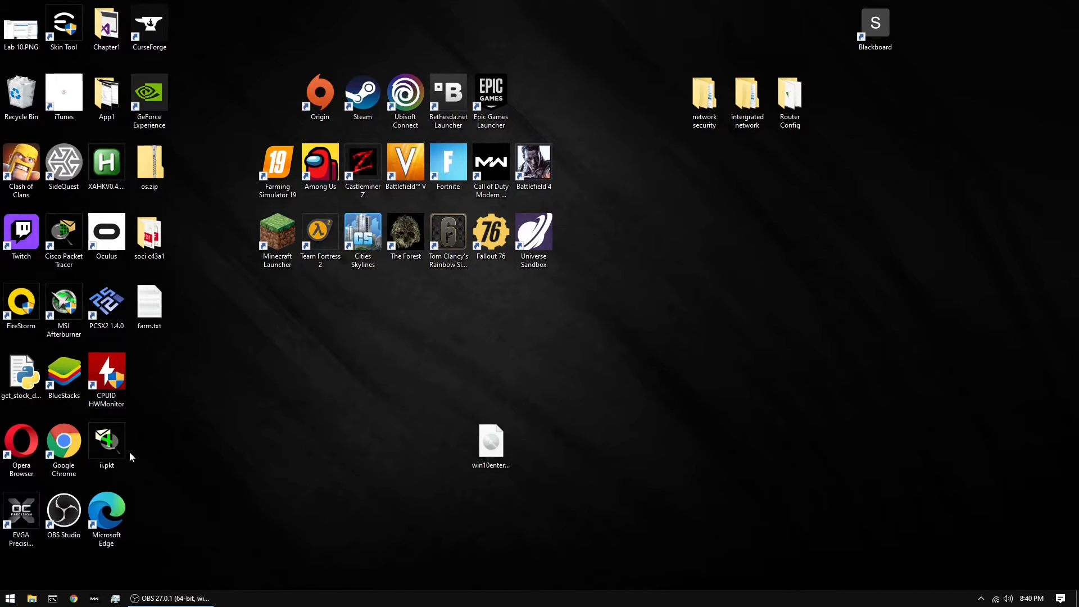
# Find and open Hyper-V Manager, and maximize its window
pyautogui.press('super')
pyautogui.write('hyper')
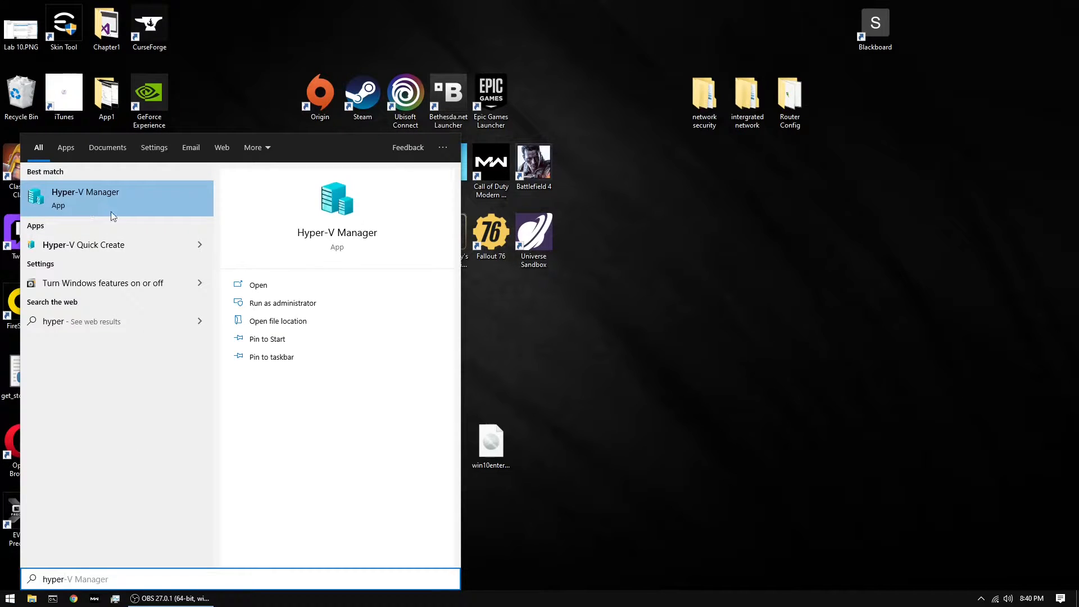
pyautogui.click(140, 194)
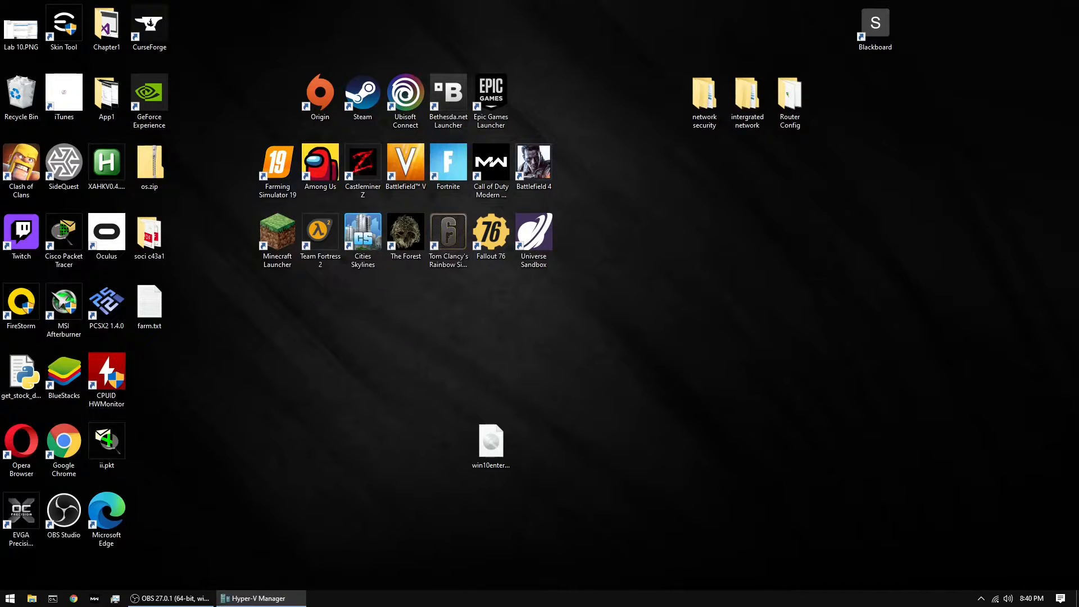
pyautogui.moveTo(999, 209); pyautogui.dragTo(522, 2)
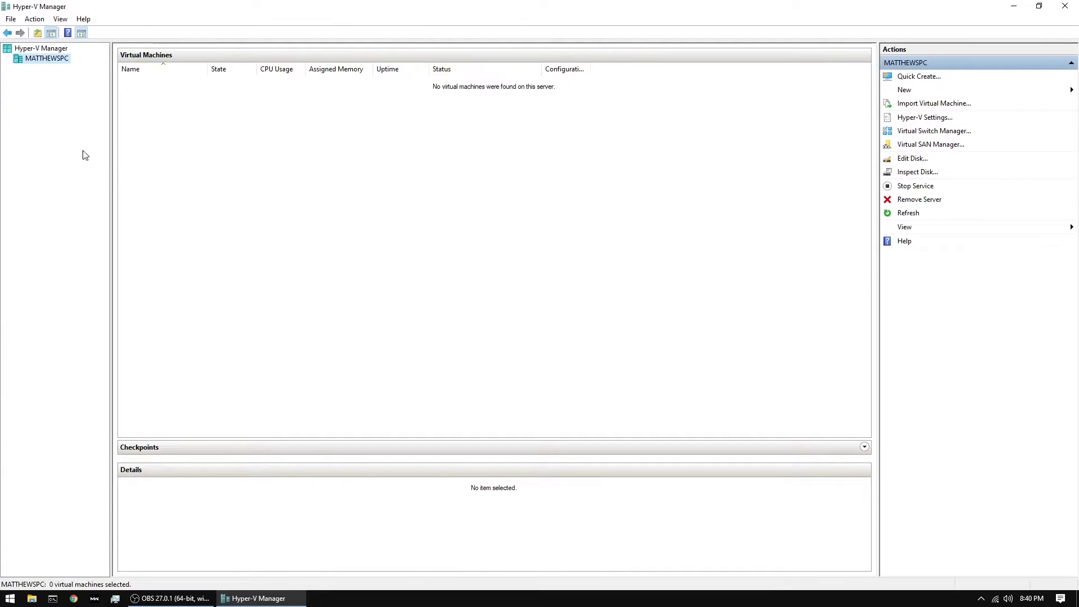
pyautogui.click(10, 22)
pyautogui.click(149, 102)
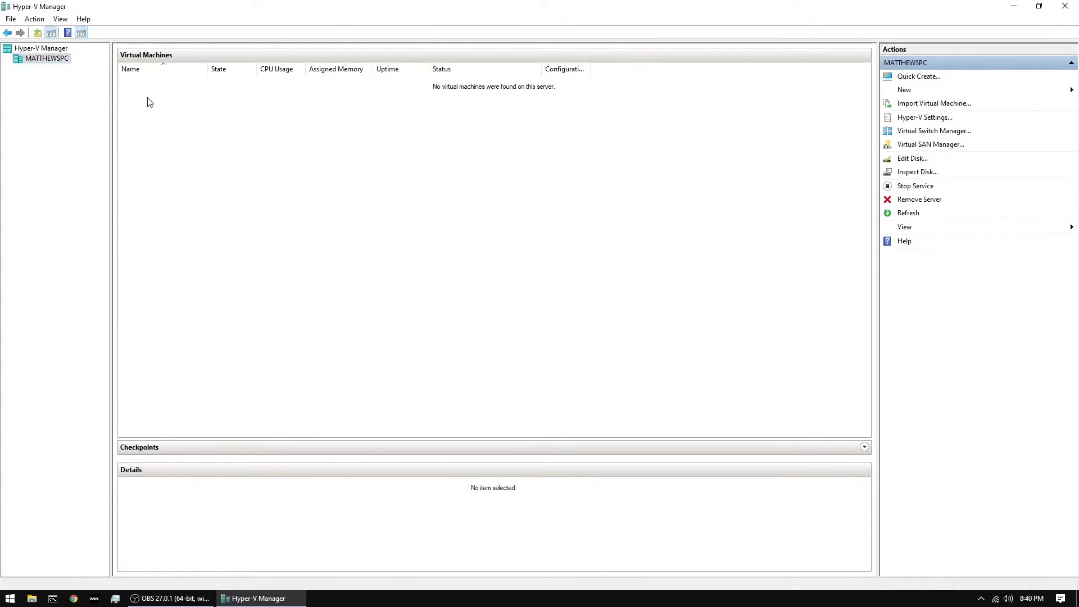
pyautogui.click(56, 59)
pyautogui.click(10, 19)
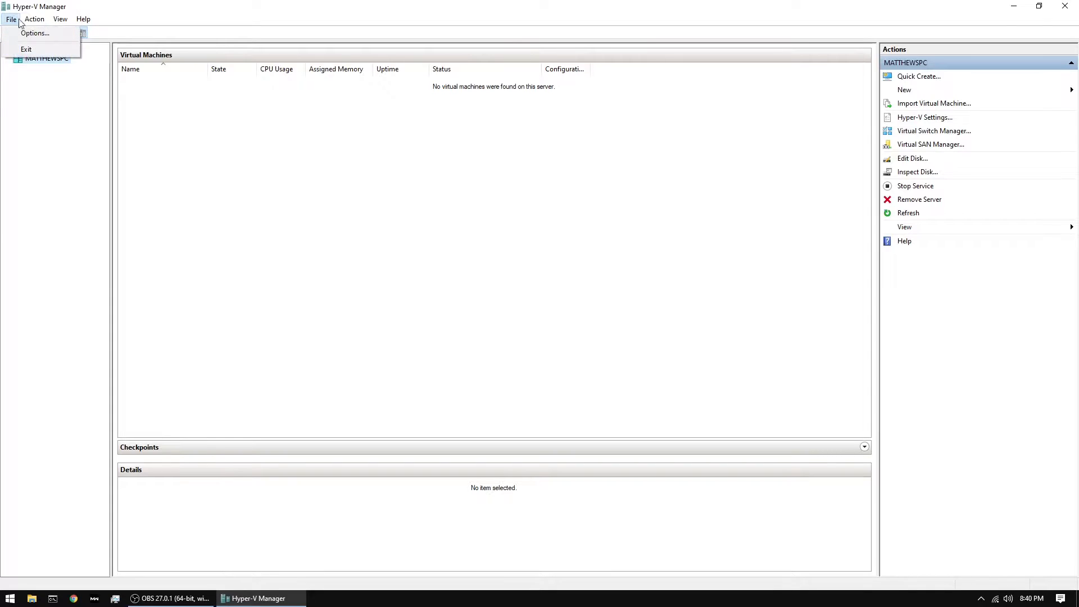
pyautogui.click(10, 19)
# Start creating a new virtual machine on the local server and continue past the wizard's introduction
pyautogui.click(34, 19)
pyautogui.moveTo(60, 19)
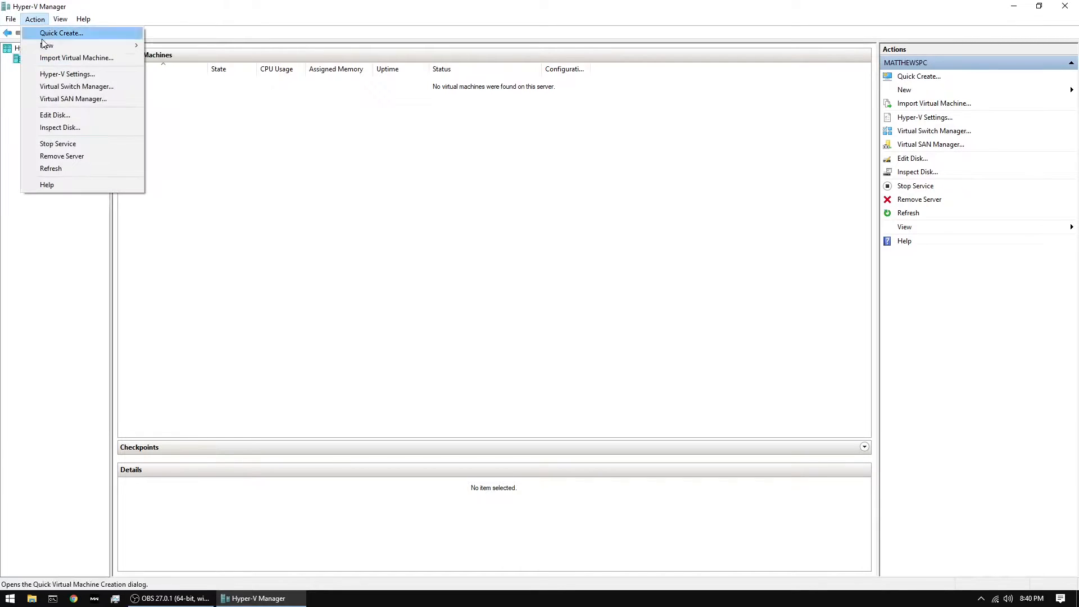
pyautogui.moveTo(112, 45)
pyautogui.click(162, 45)
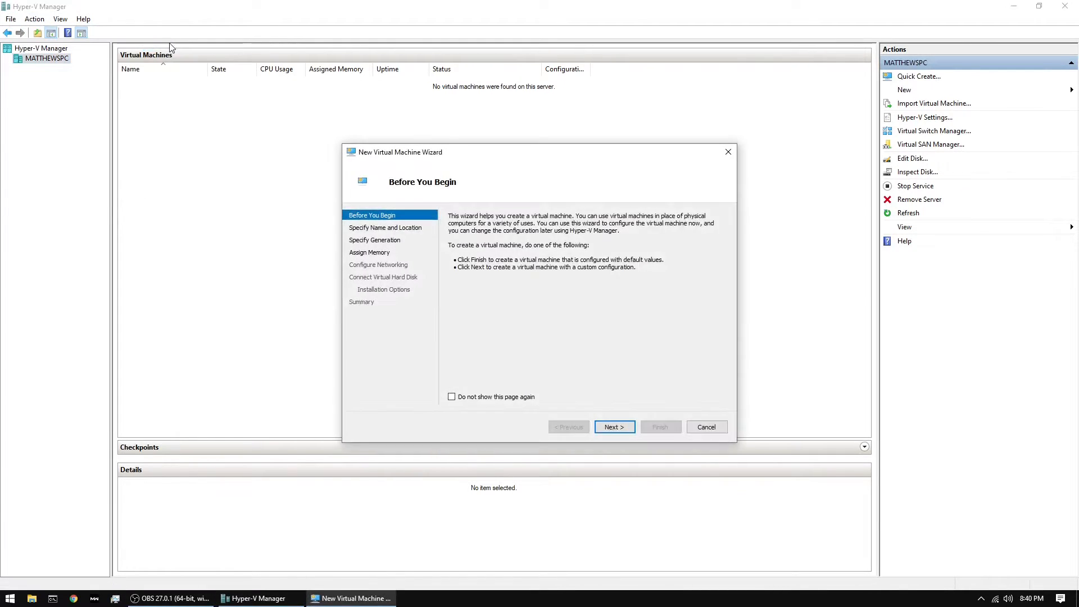
pyautogui.click(614, 428)
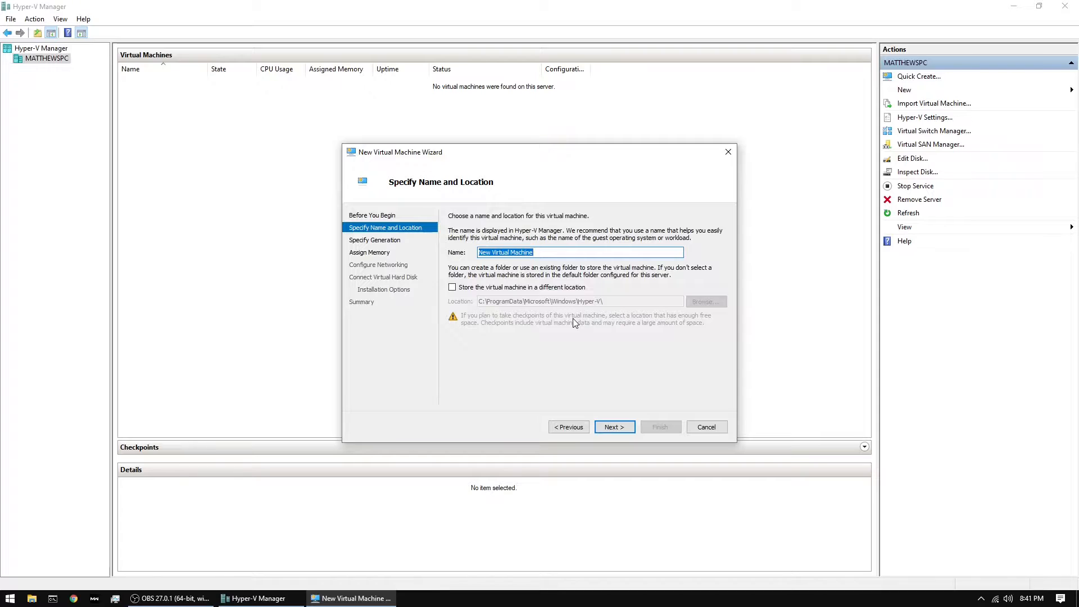
# Name the virtual machine Windows 10 Enterprise and store it in the Hyper-V folder on the NVME (B:) drive
pyautogui.write('Windows 10 Enterprise')
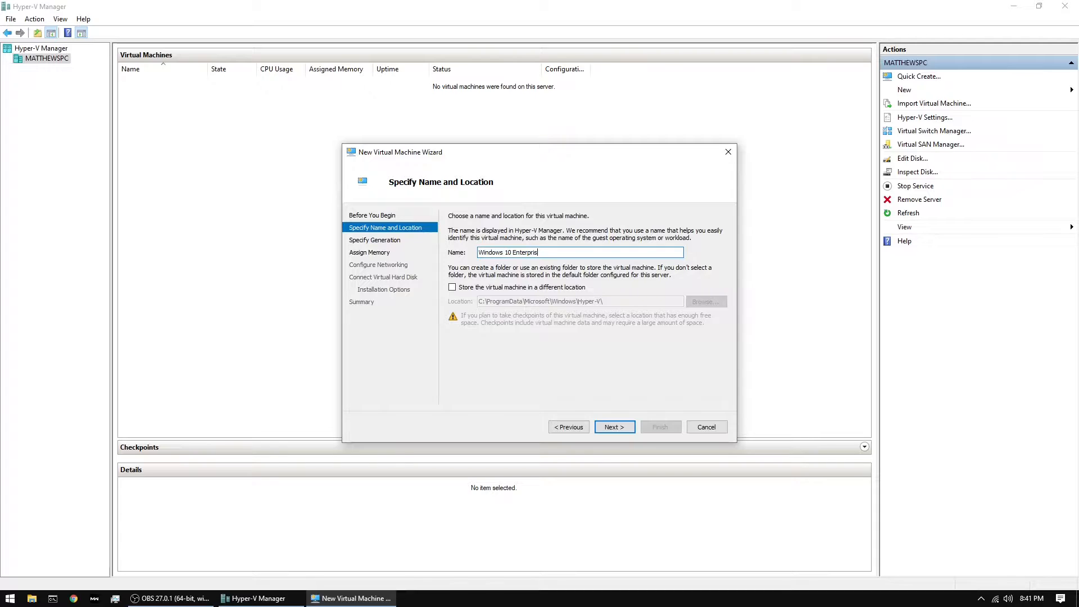
pyautogui.click(468, 290)
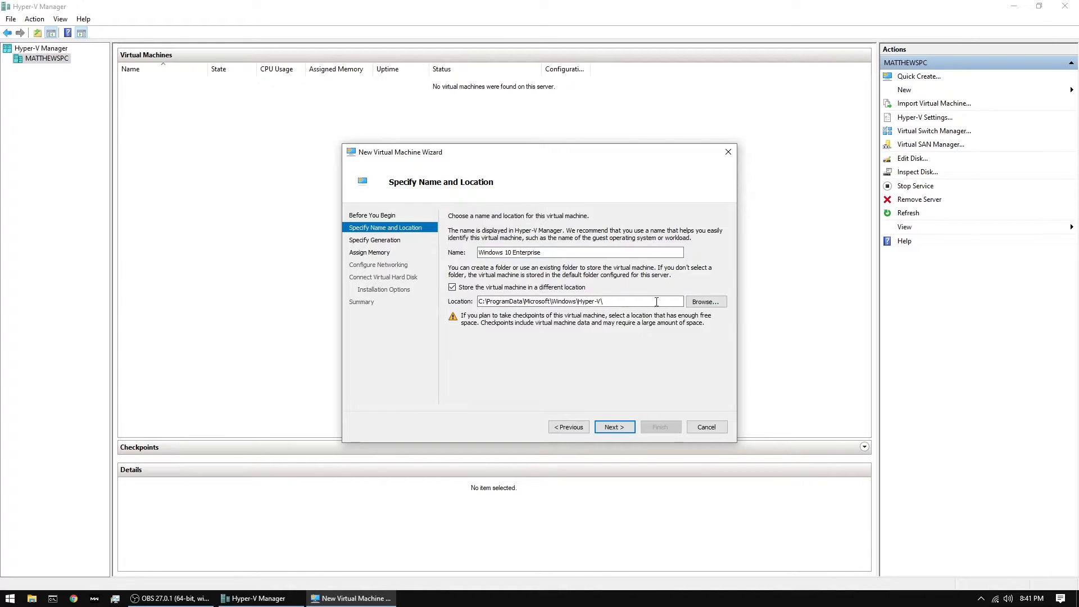
pyautogui.click(704, 306)
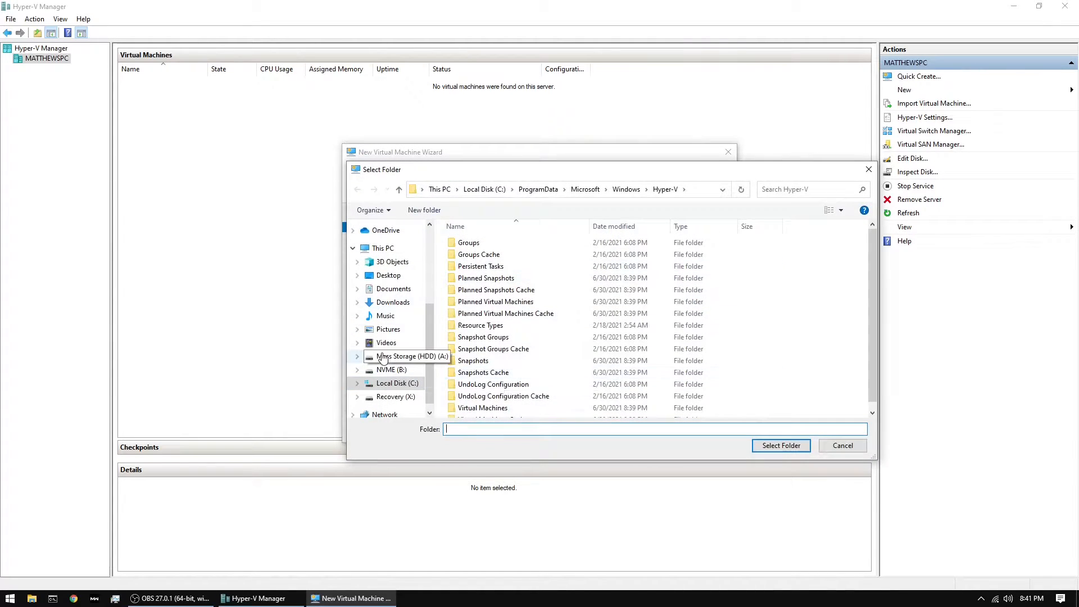
pyautogui.click(391, 369)
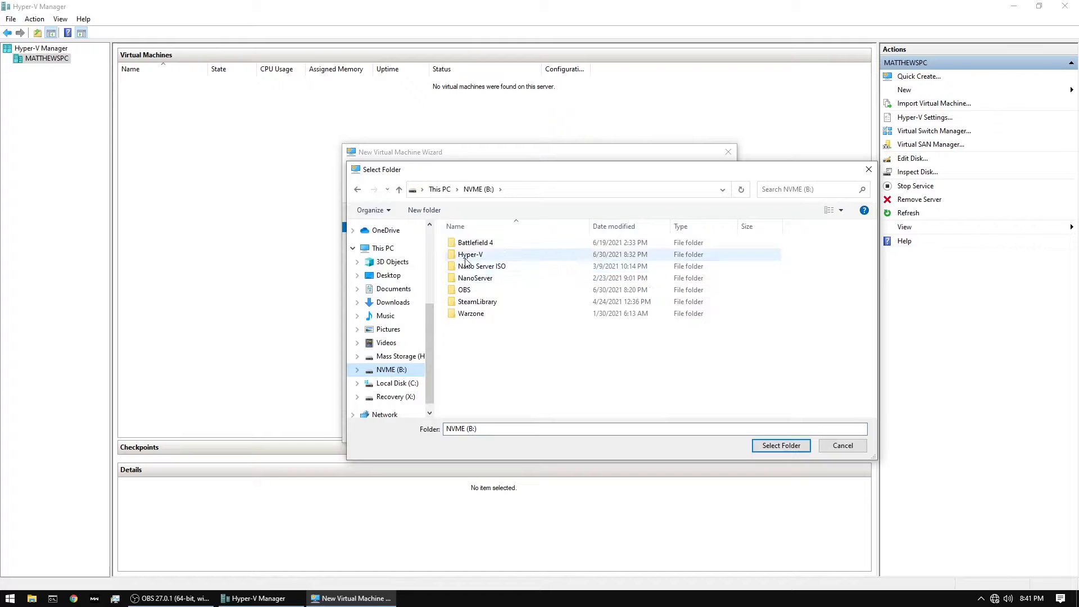
pyautogui.doubleClick(466, 255)
pyautogui.click(780, 445)
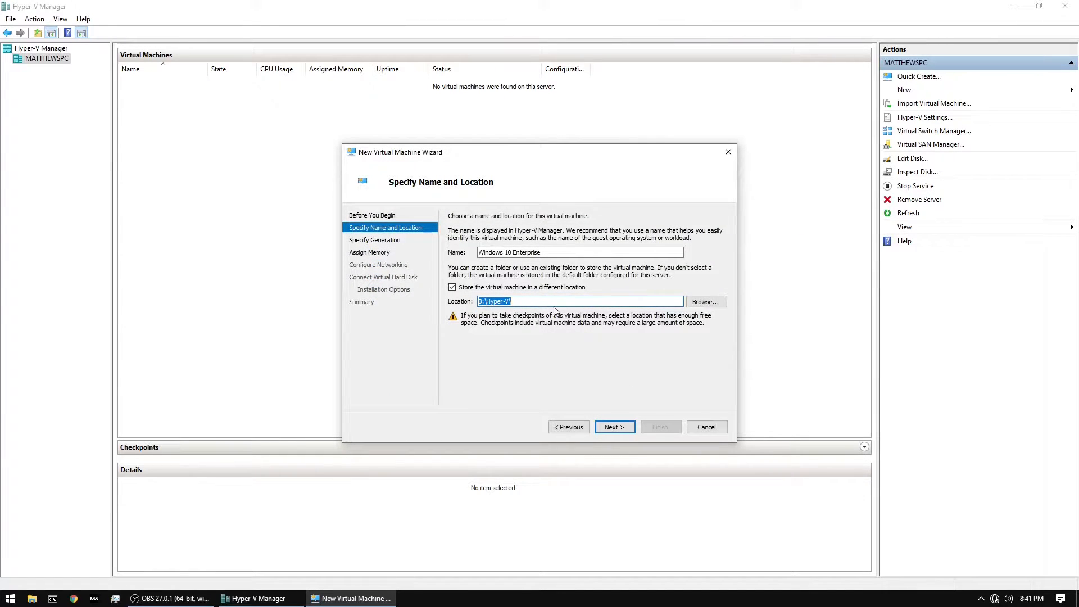
pyautogui.click(612, 428)
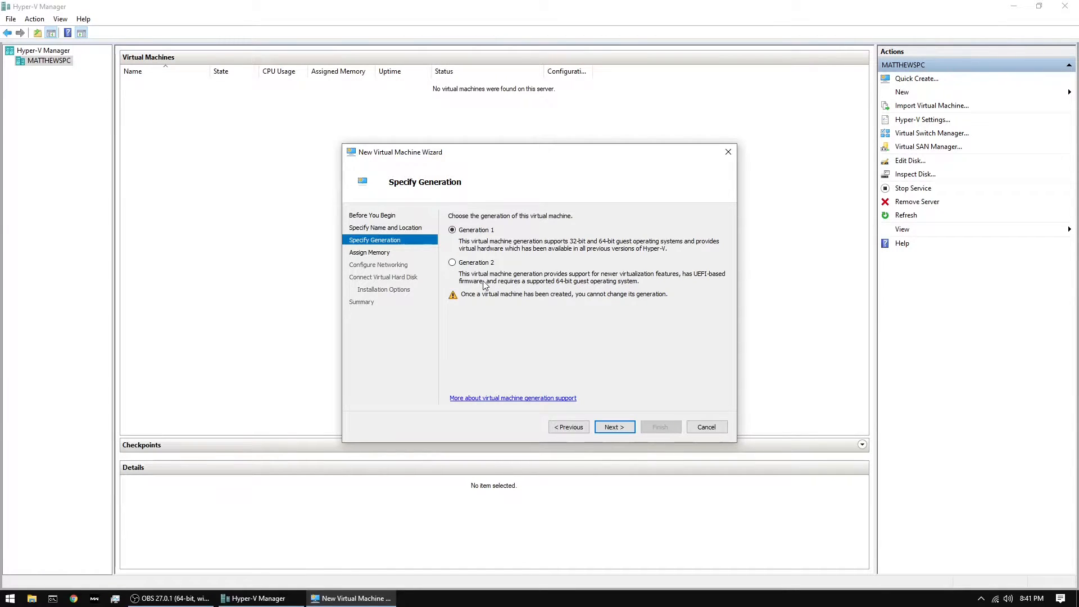
# Accept Generation 1 as the virtual machine's generation
pyautogui.click(615, 429)
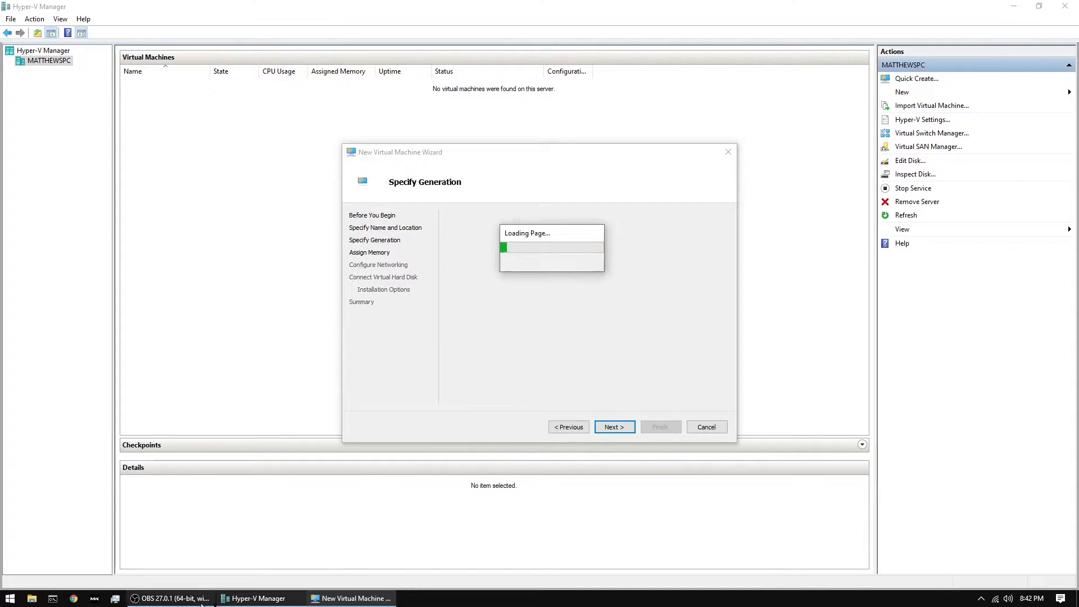
pyautogui.click(171, 599)
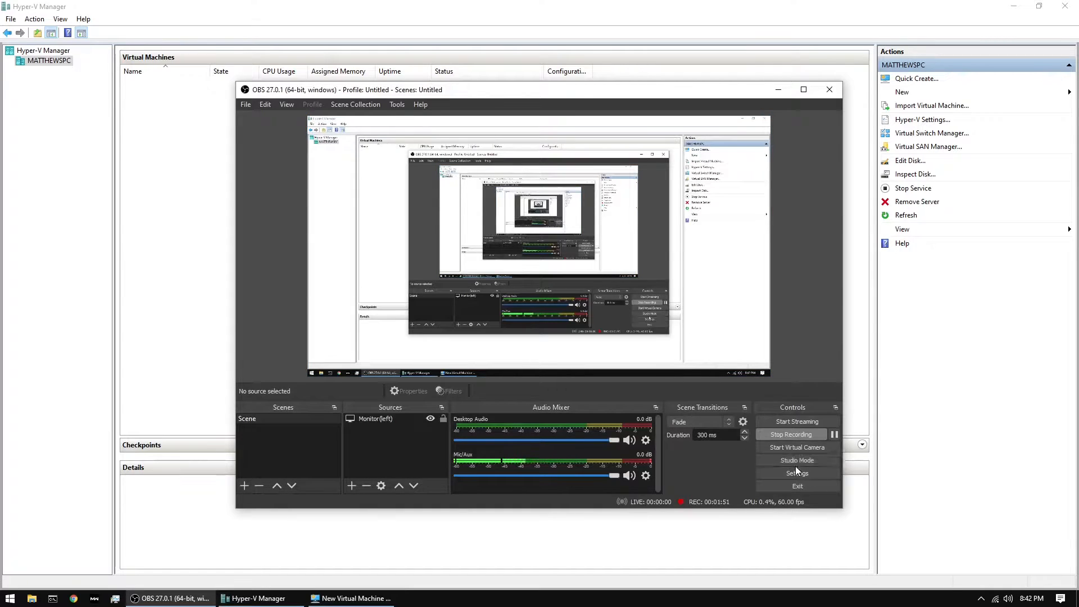
pyautogui.click(828, 433)
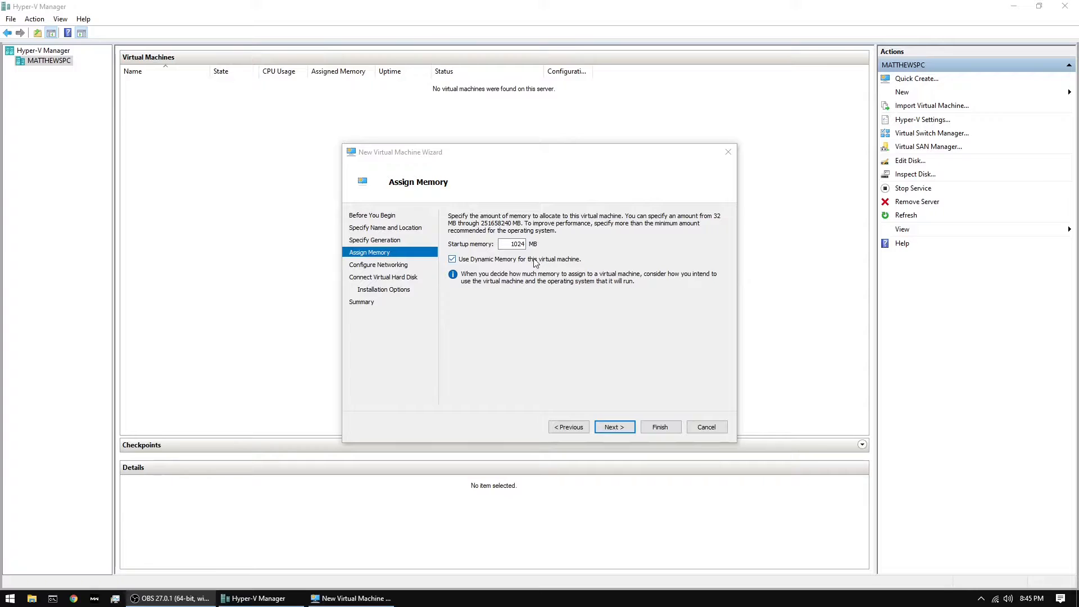
# Set the virtual machine's startup memory to 4096 MB and continue to the network configuration
pyautogui.click(514, 245)
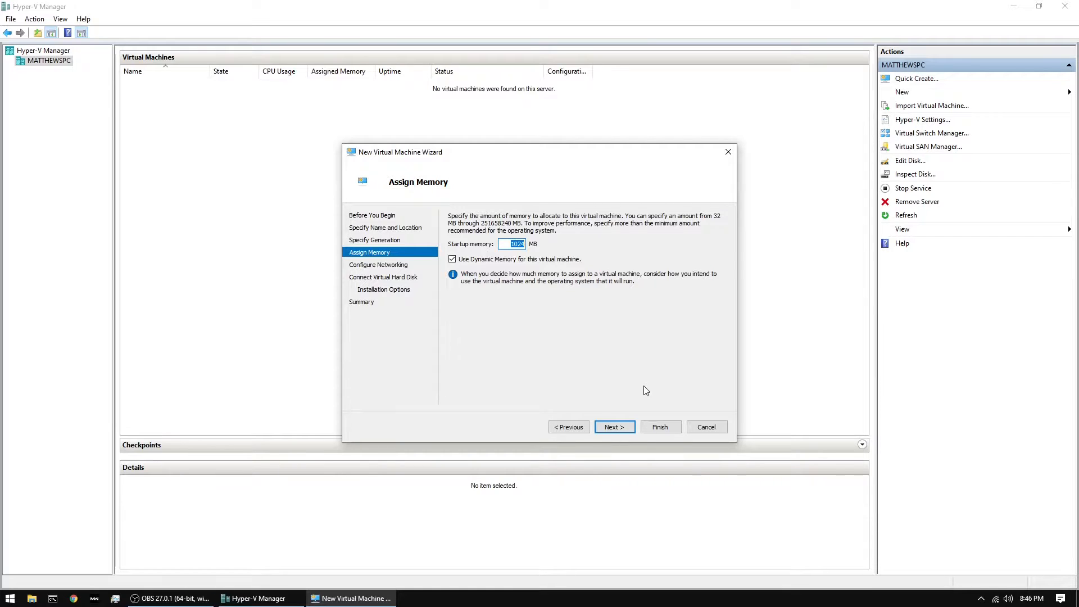
pyautogui.write('4096')
pyautogui.click(611, 425)
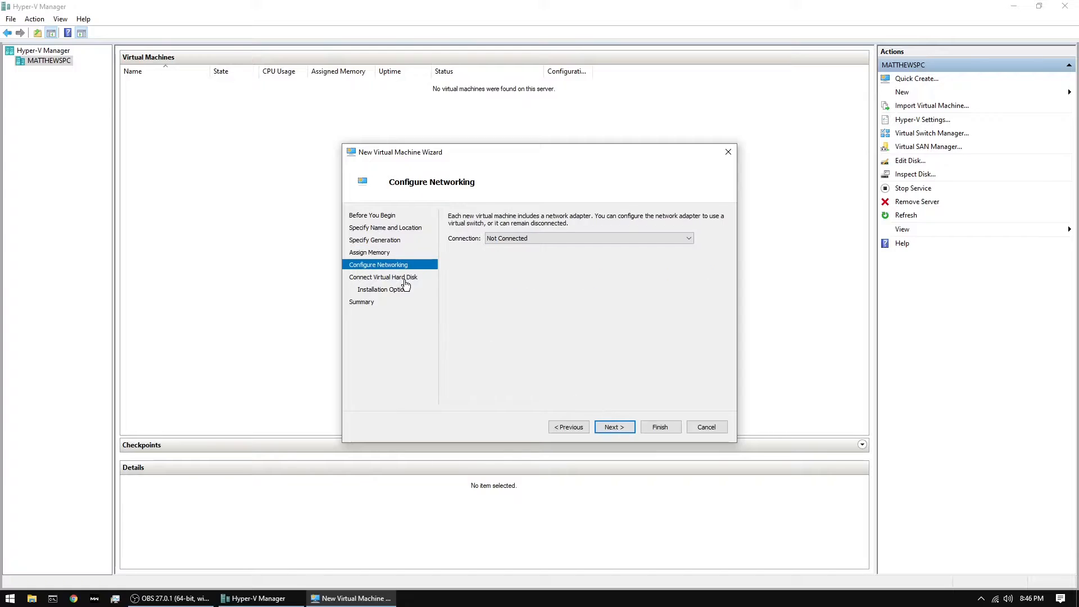
# Create a new external virtual switch in the Virtual Switch Manager and name it Switch 1
pyautogui.click(514, 239)
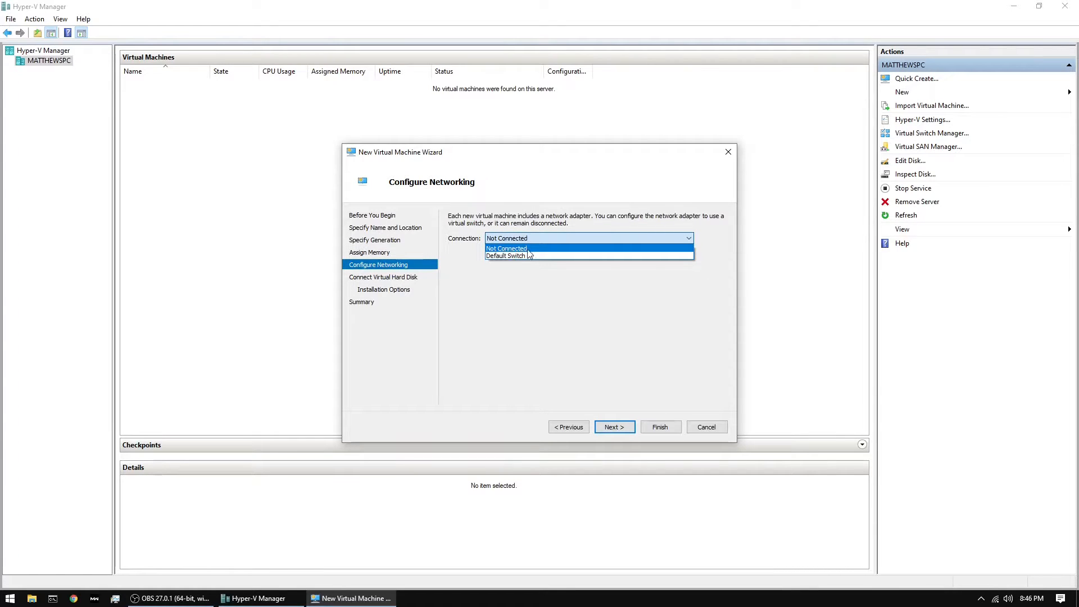
pyautogui.click(556, 157)
pyautogui.moveTo(537, 156); pyautogui.dragTo(410, 184)
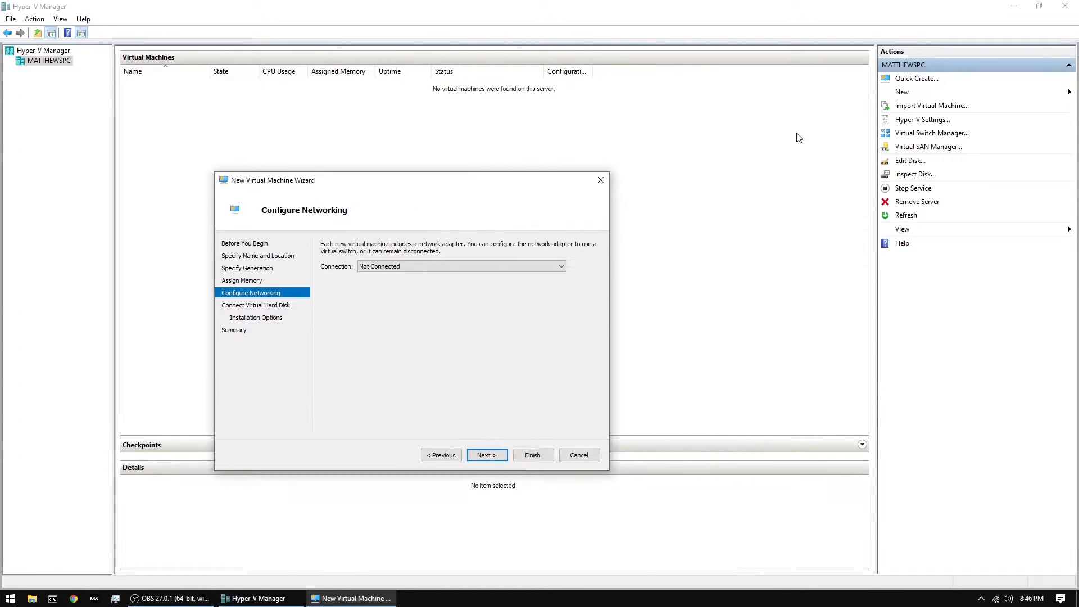
pyautogui.click(948, 138)
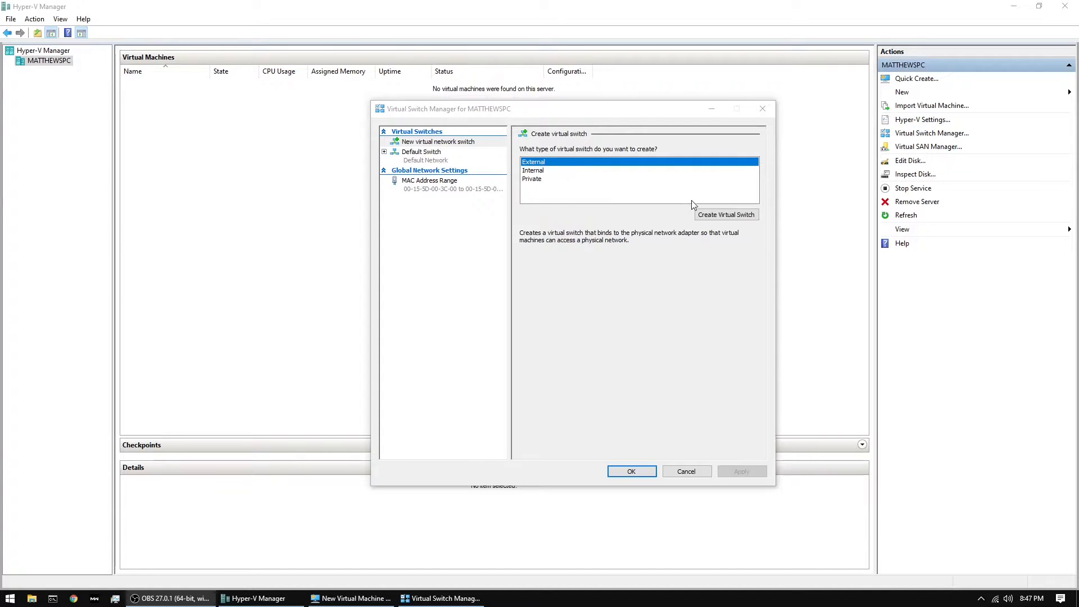
pyautogui.click(726, 214)
pyautogui.moveTo(589, 165); pyautogui.dragTo(465, 168)
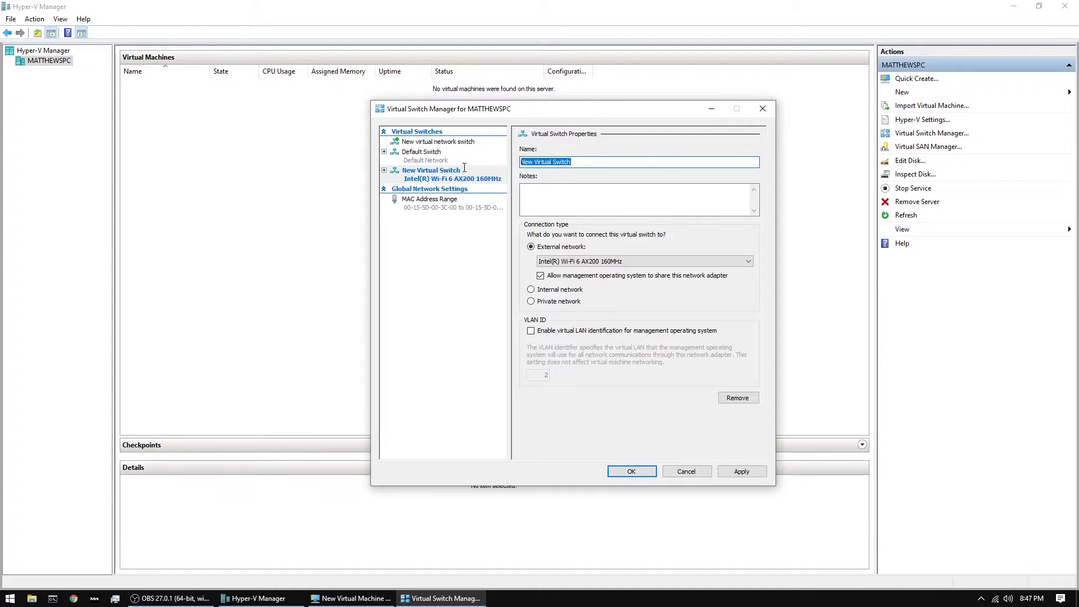
pyautogui.write('Switch 1')
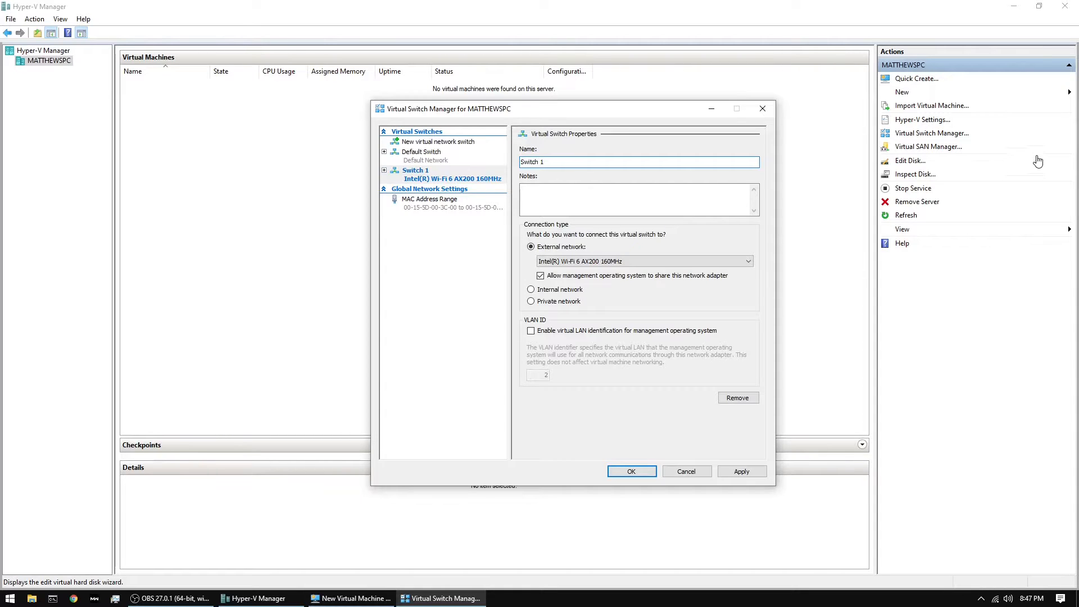
# Bind Switch 1 to the Realtek PCIe 2.5GbE Family Controller, apply the networking changes and close the Virtual Switch Manager
pyautogui.click(559, 263)
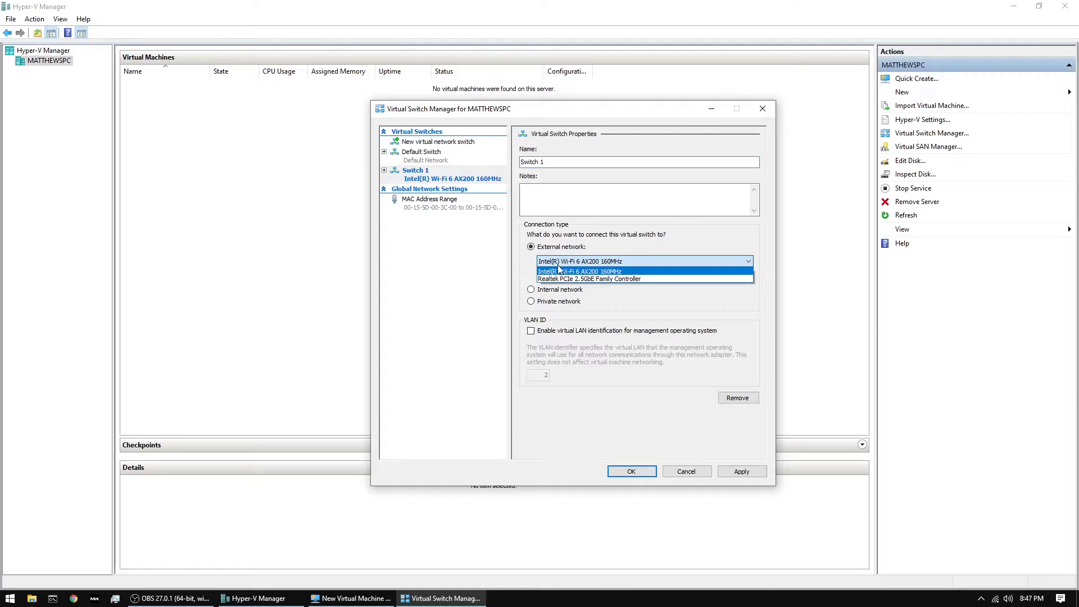
pyautogui.click(614, 261)
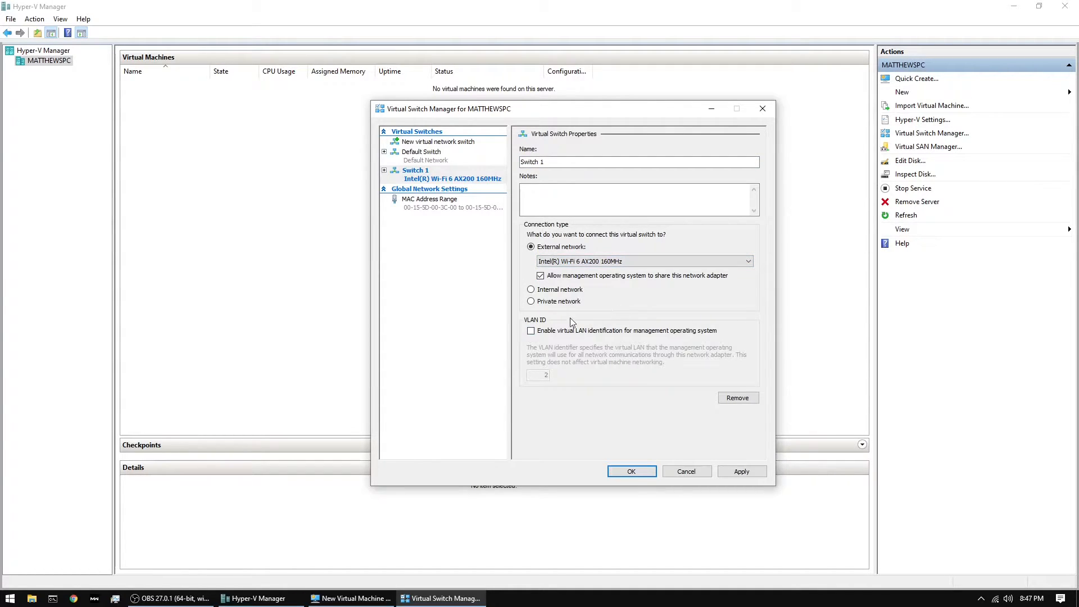
pyautogui.click(742, 476)
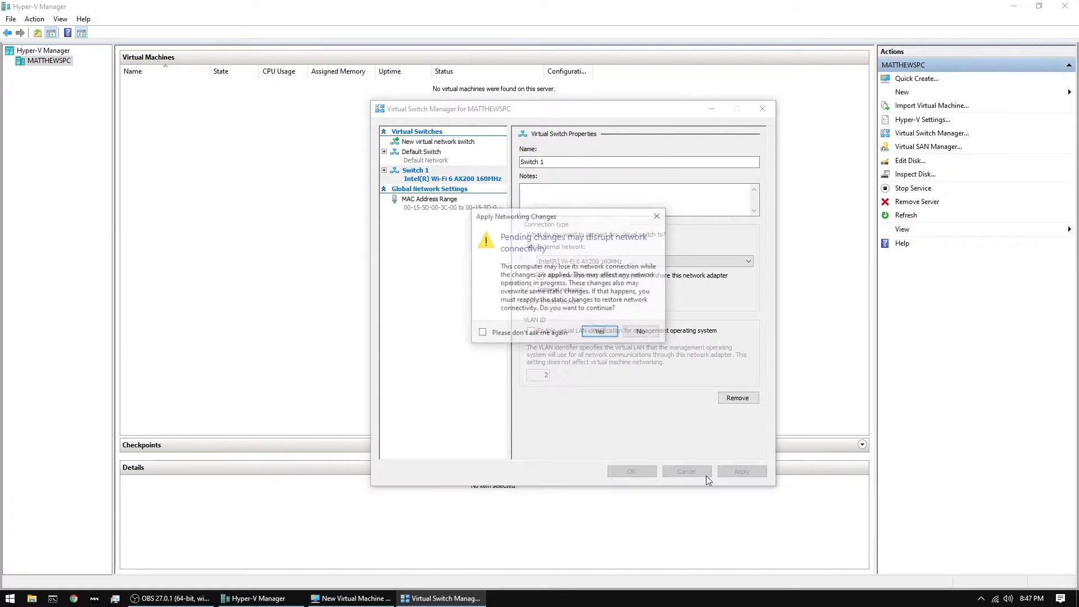
pyautogui.click(602, 336)
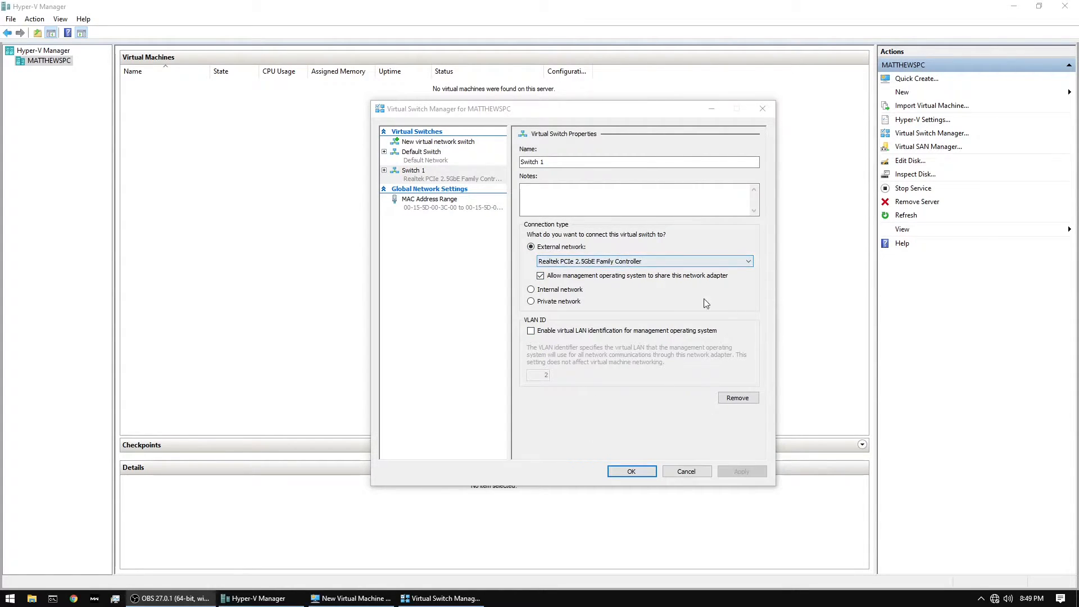
pyautogui.click(632, 471)
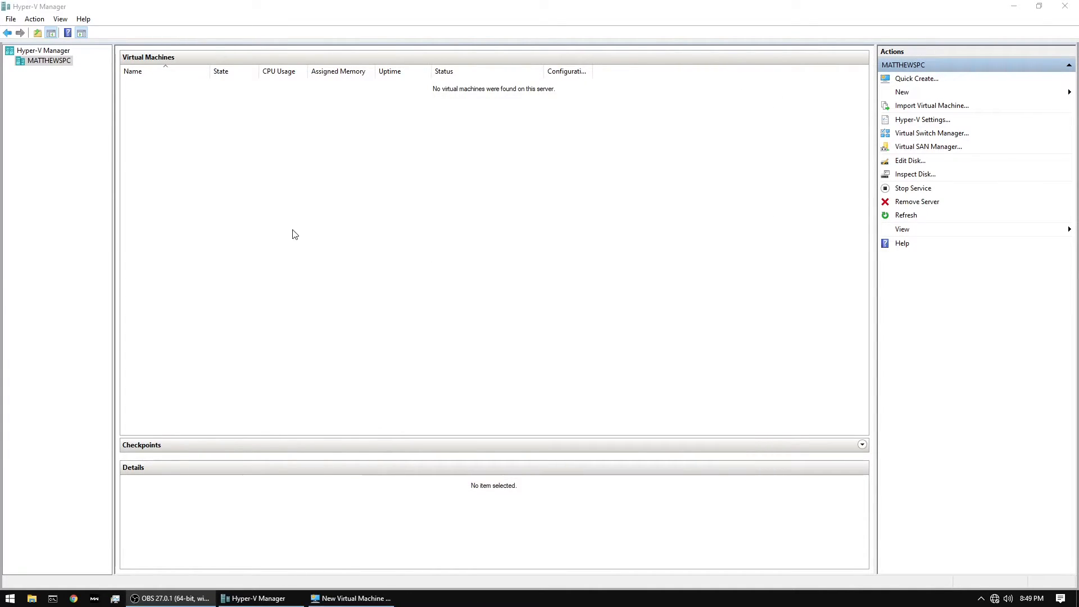
# Check the connection choices in the unfinished virtual machine wizard and cancel the wizard
pyautogui.click(359, 598)
pyautogui.moveTo(374, 180); pyautogui.dragTo(506, 118)
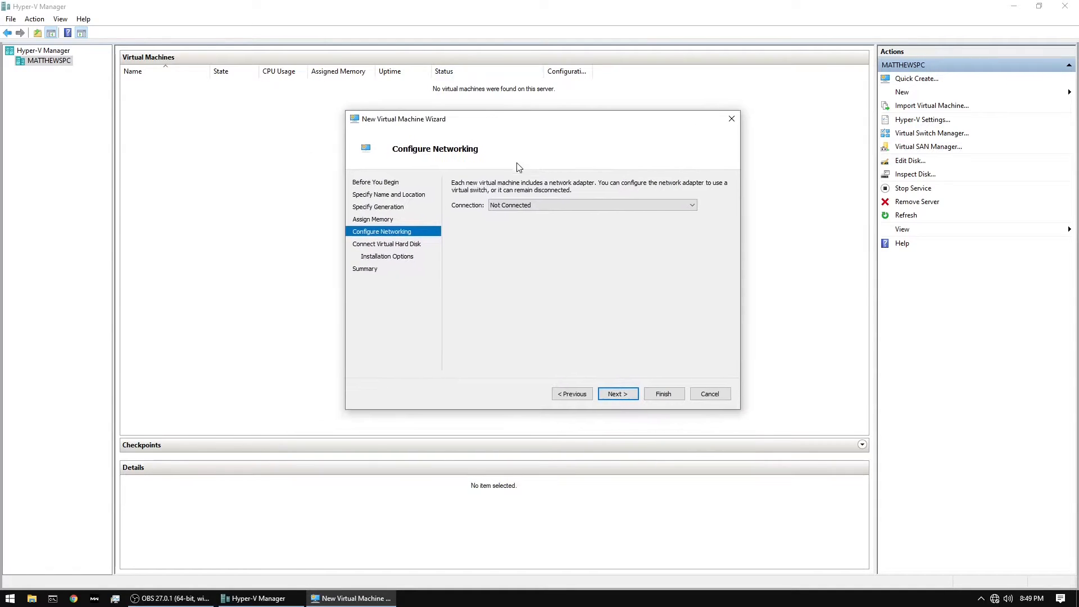
pyautogui.click(528, 205)
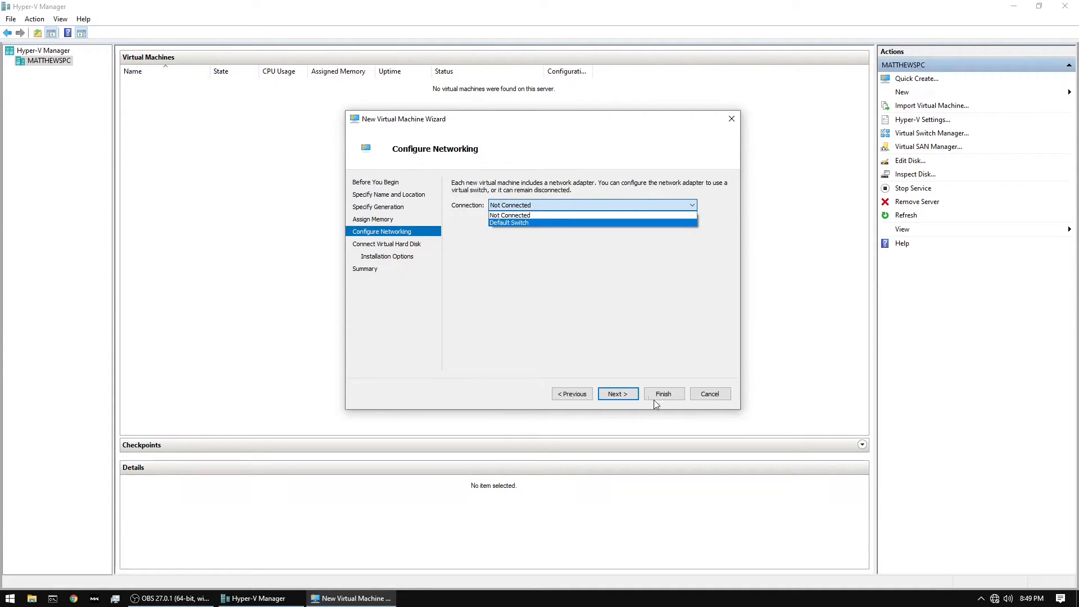
pyautogui.click(711, 395)
pyautogui.click(711, 395)
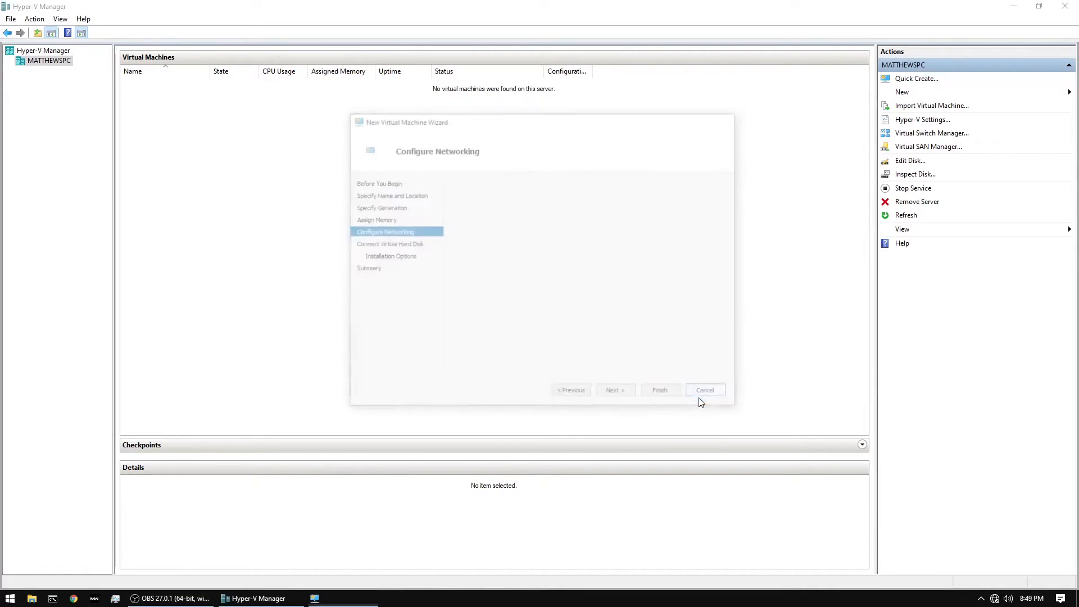
# Start a new virtual machine named Windows 10 Enterprise and keep it as Generation 1
pyautogui.click(32, 20)
pyautogui.moveTo(44, 49)
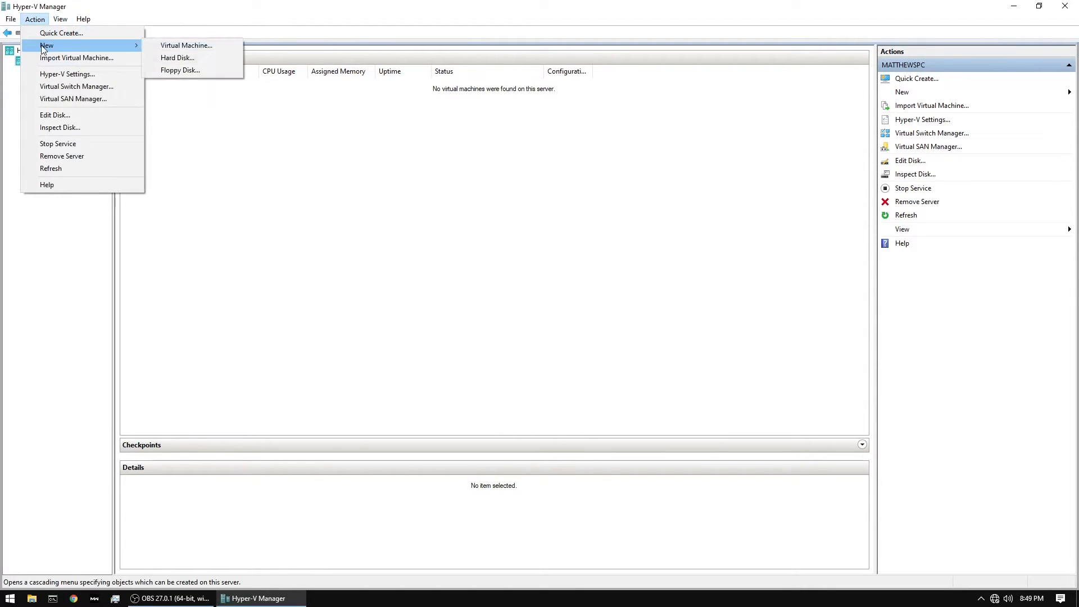
pyautogui.click(186, 45)
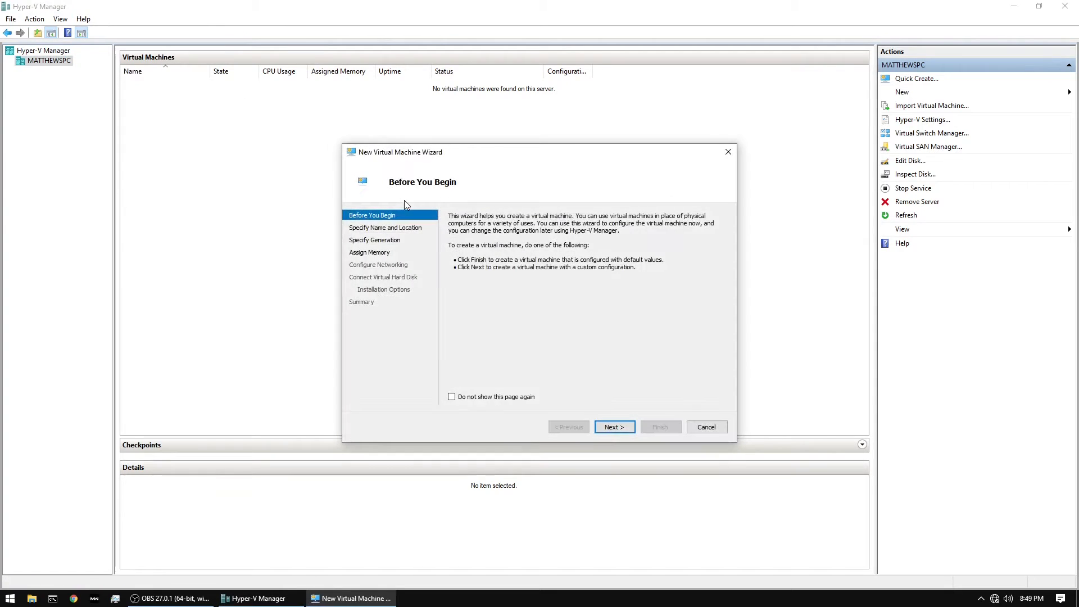
pyautogui.click(622, 423)
pyautogui.write('Wi')
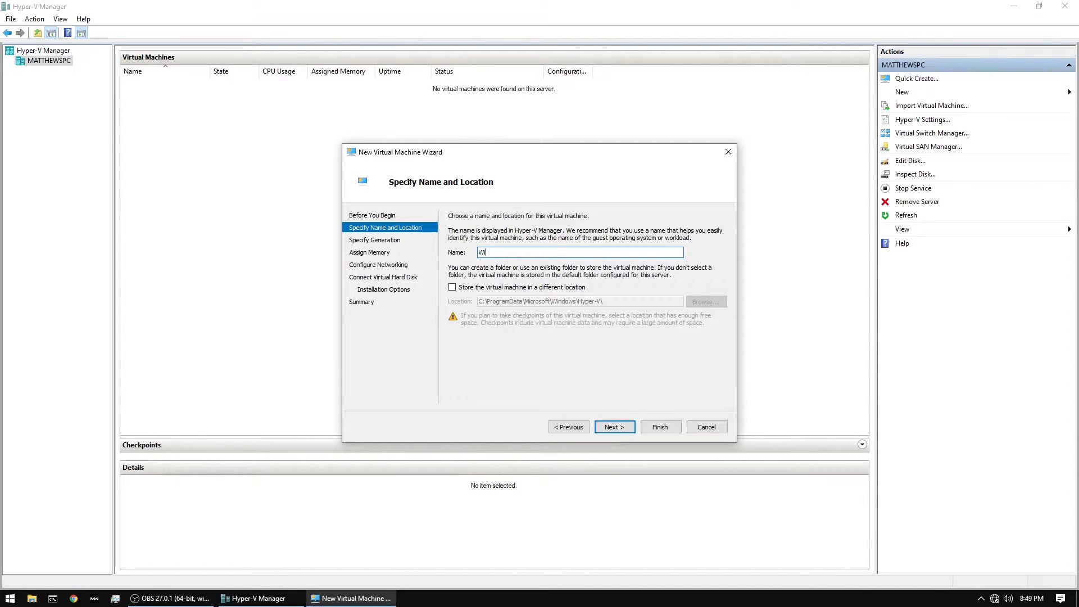
pyautogui.write('ndows 10 Enterprise')
pyautogui.click(614, 427)
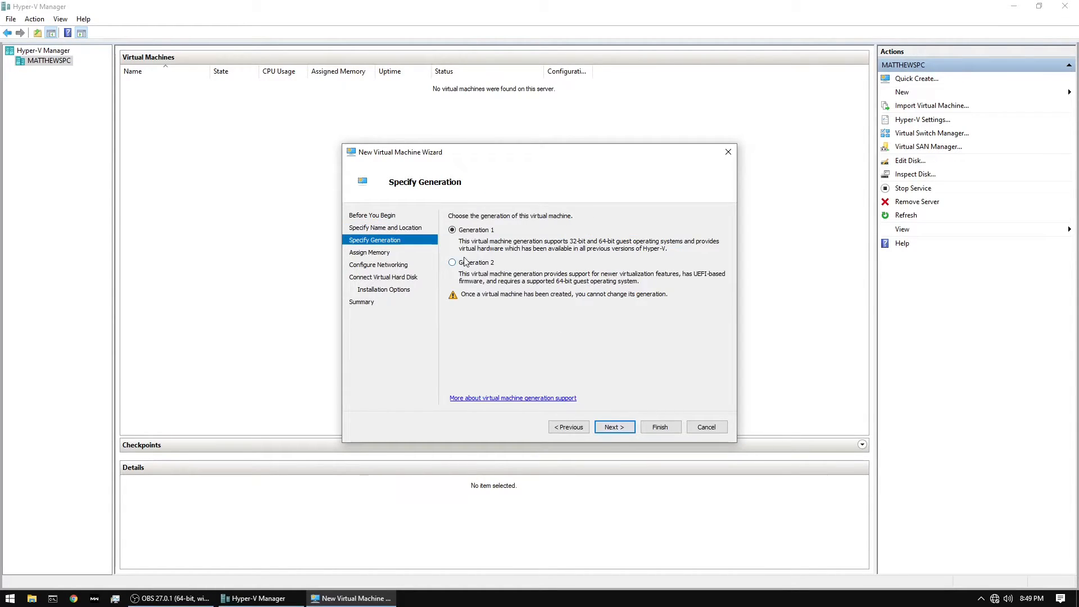
pyautogui.click(612, 427)
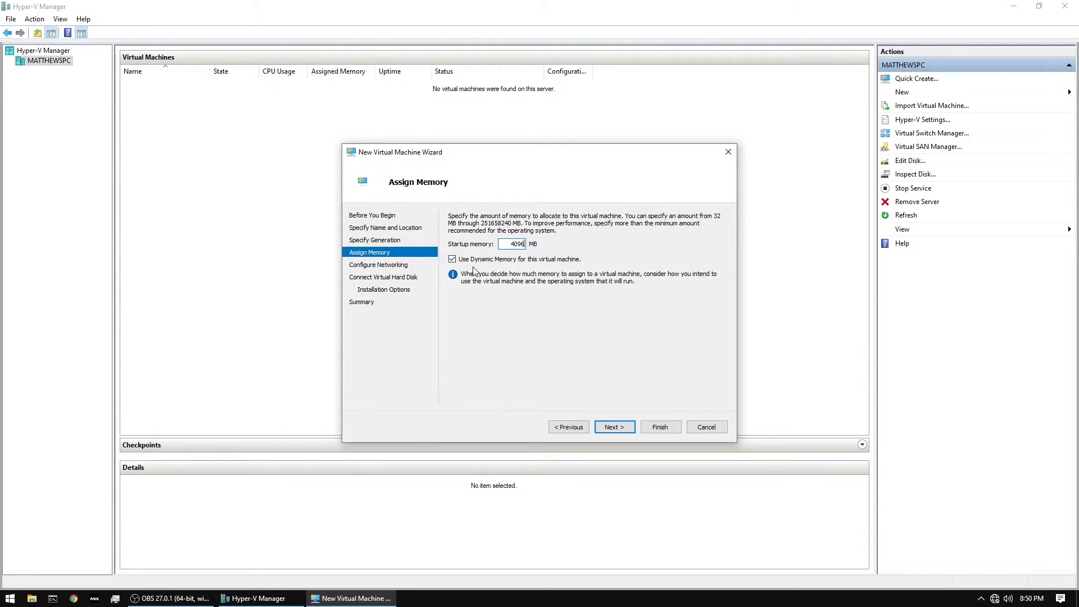
# Set the startup memory to 4096 MB with dynamic memory and connect the network adapter to Switch 1
pyautogui.click(615, 425)
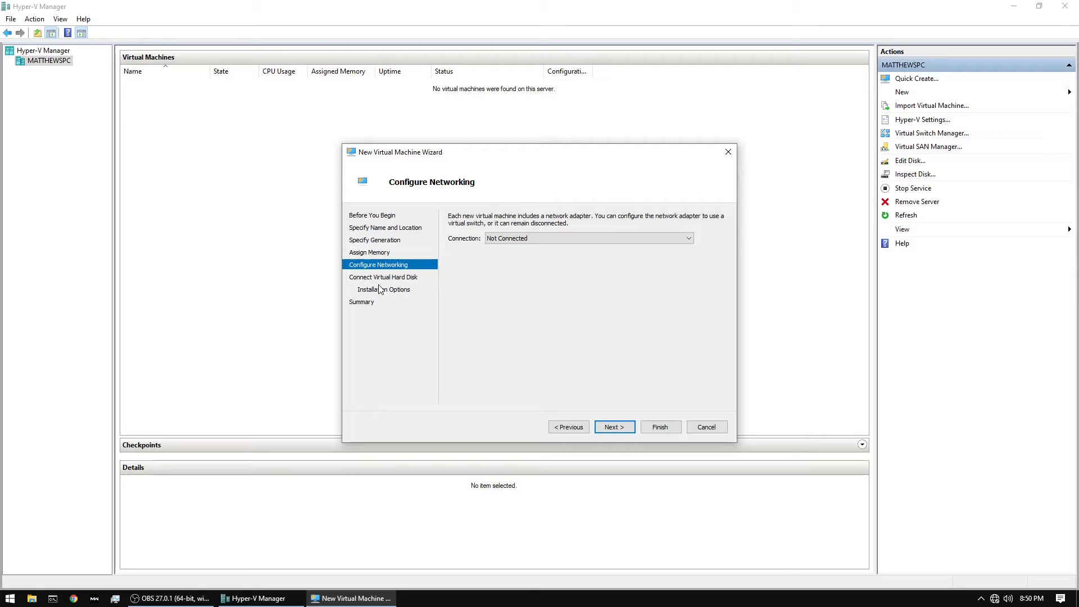
pyautogui.click(505, 243)
pyautogui.click(497, 265)
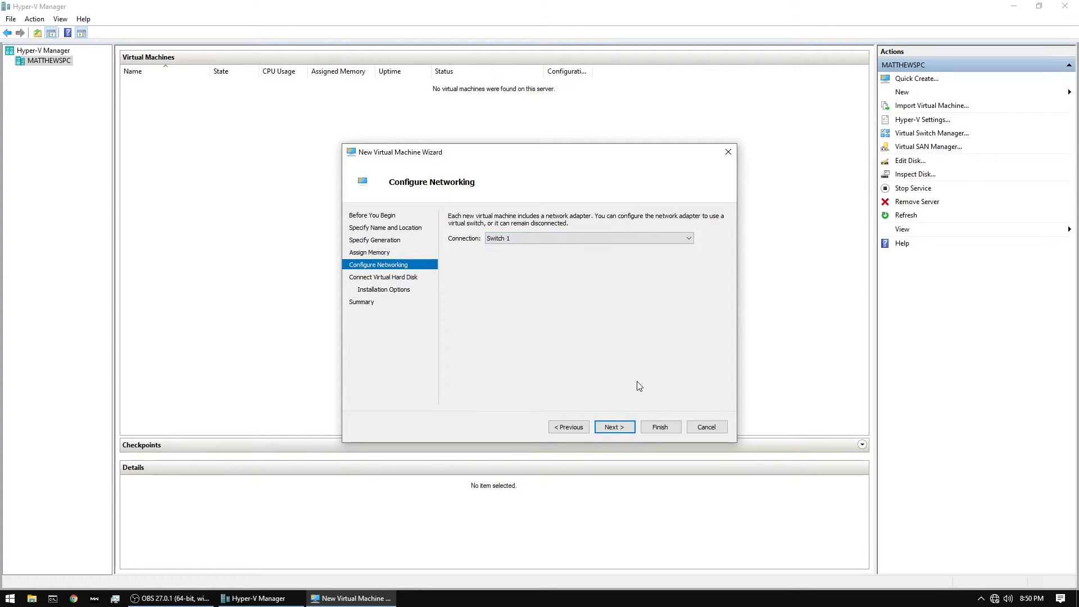
pyautogui.click(616, 427)
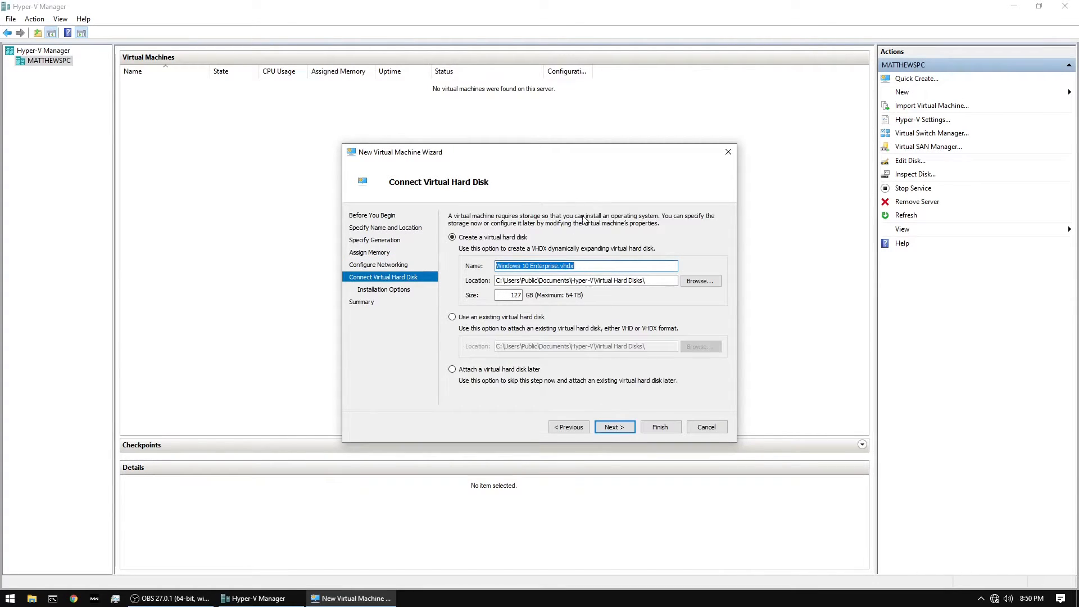
# Set the new virtual hard disk's size to 30 GB and store it in the Hyper-V folder on the NVME (B:) drive
pyautogui.doubleClick(524, 296)
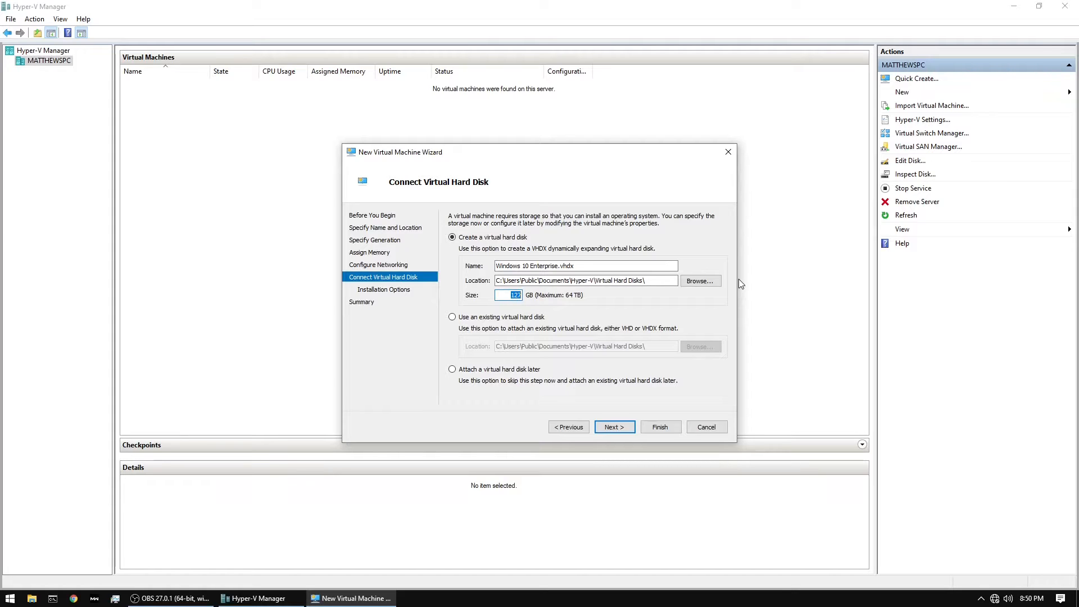
pyautogui.write('30')
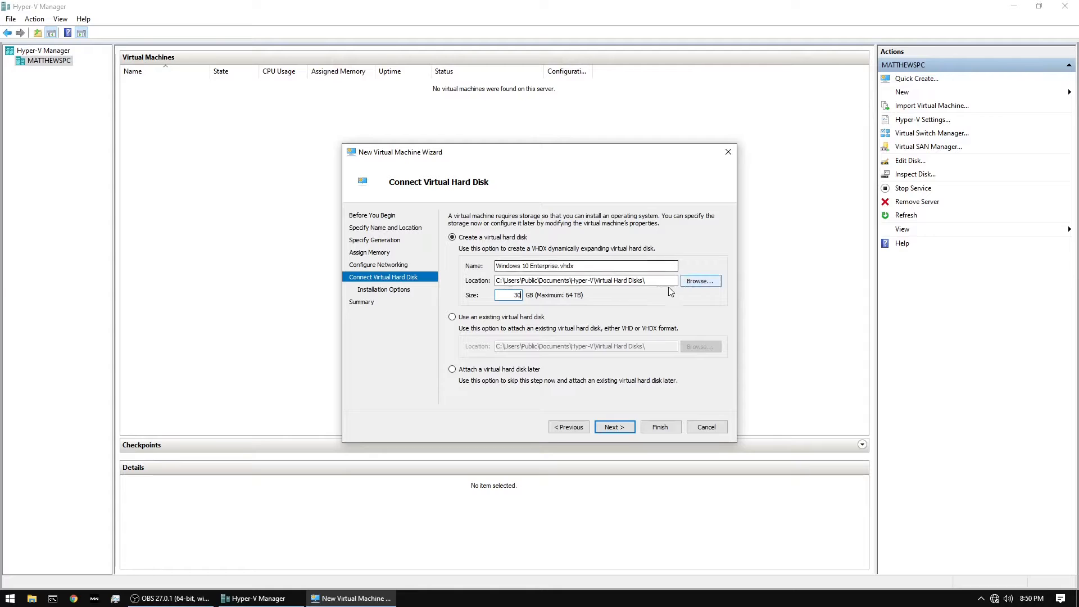
pyautogui.click(697, 281)
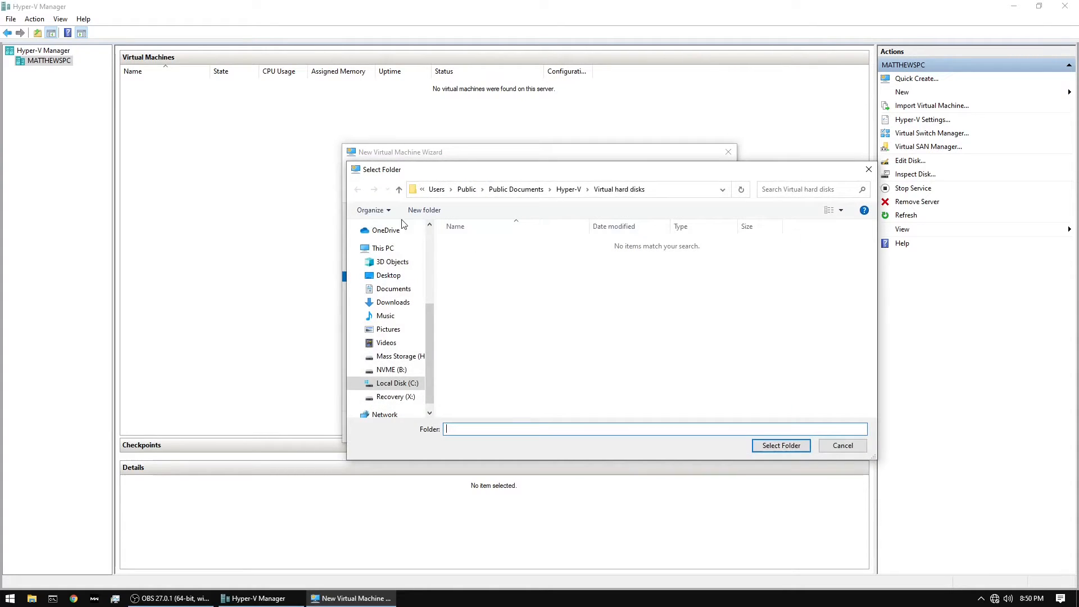
pyautogui.click(392, 369)
pyautogui.doubleClick(461, 249)
pyautogui.click(778, 447)
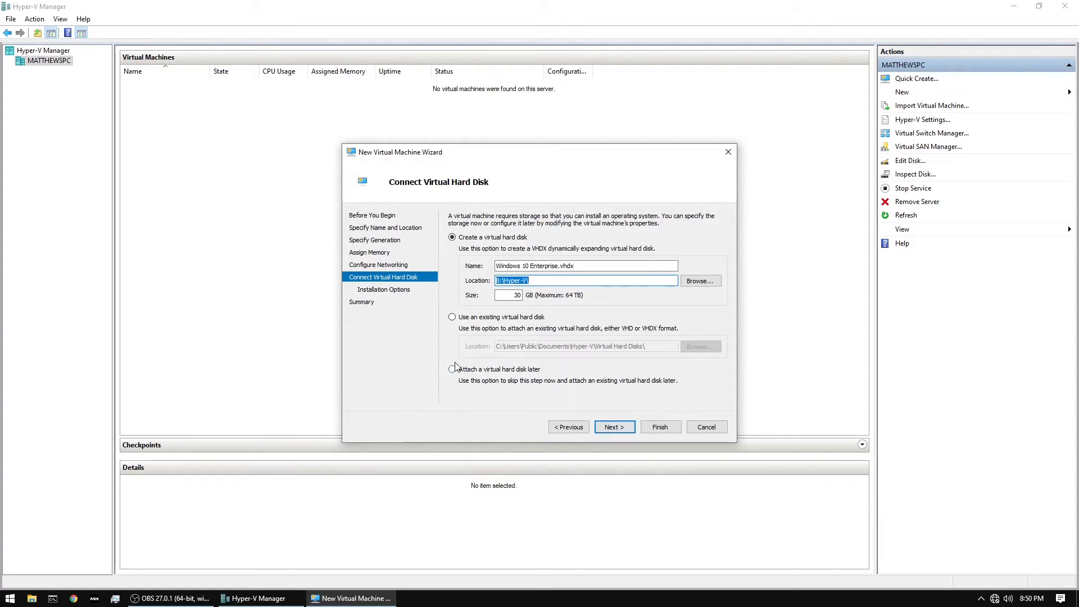
pyautogui.click(609, 428)
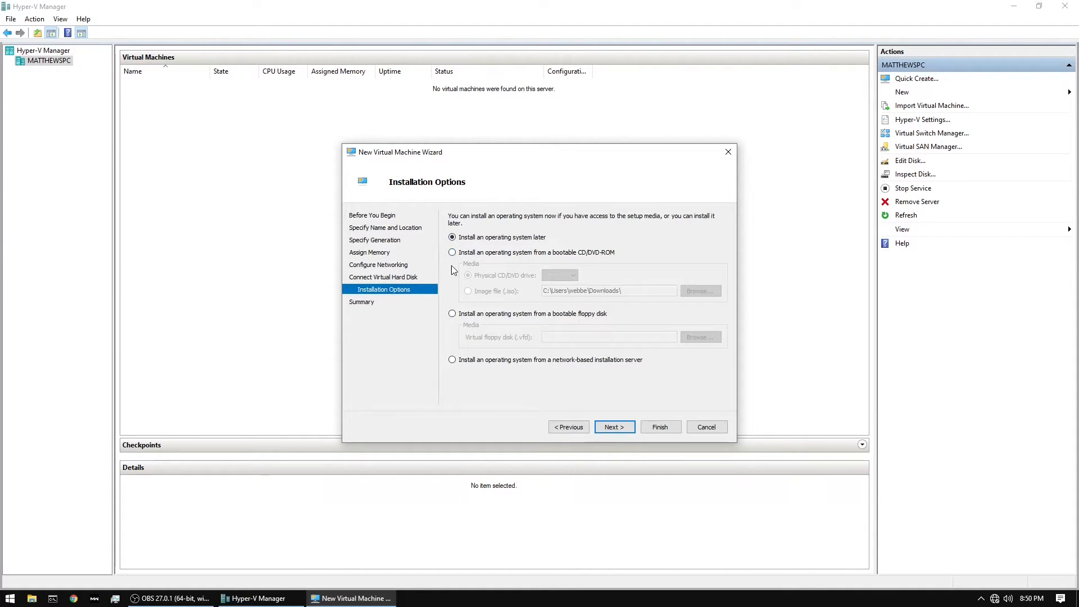
# Choose installation from the win10enterprise.iso image on the Desktop and finish creating the virtual machine
pyautogui.click(574, 259)
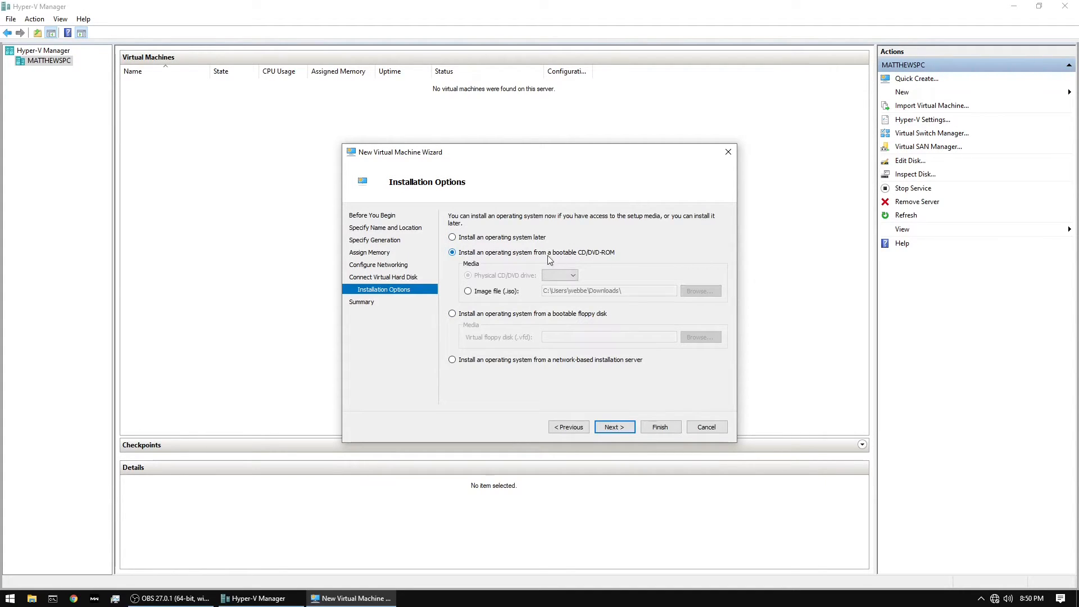
pyautogui.click(477, 295)
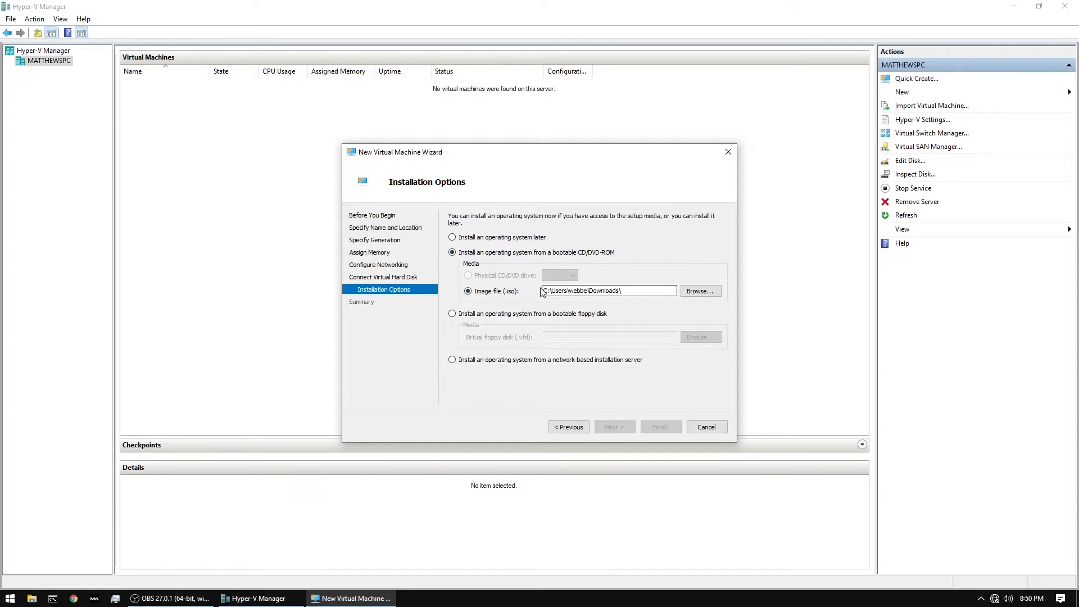
pyautogui.click(693, 292)
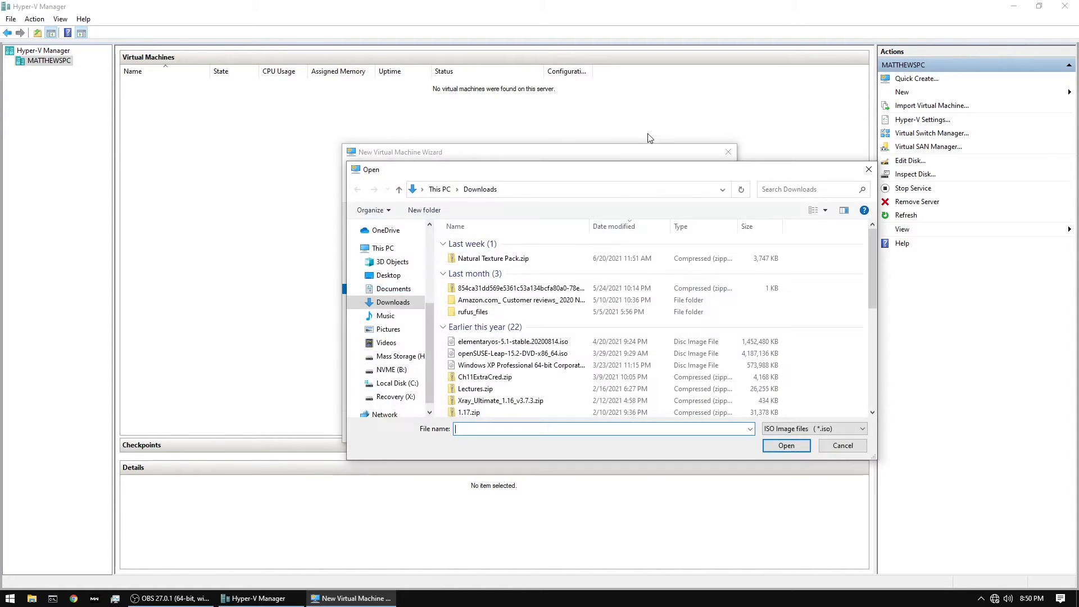
pyautogui.click(383, 276)
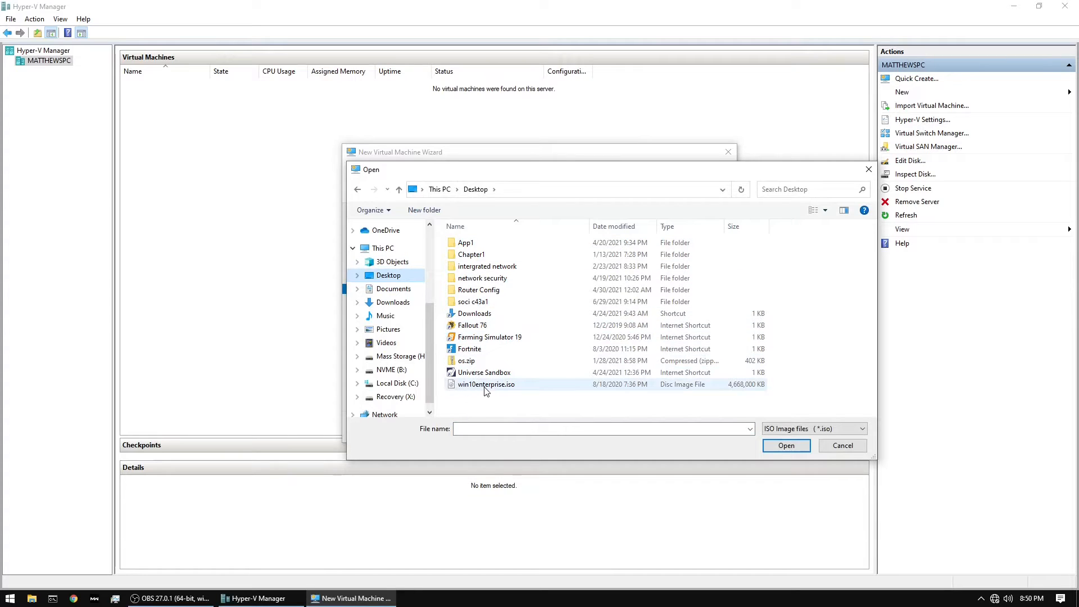
pyautogui.doubleClick(502, 387)
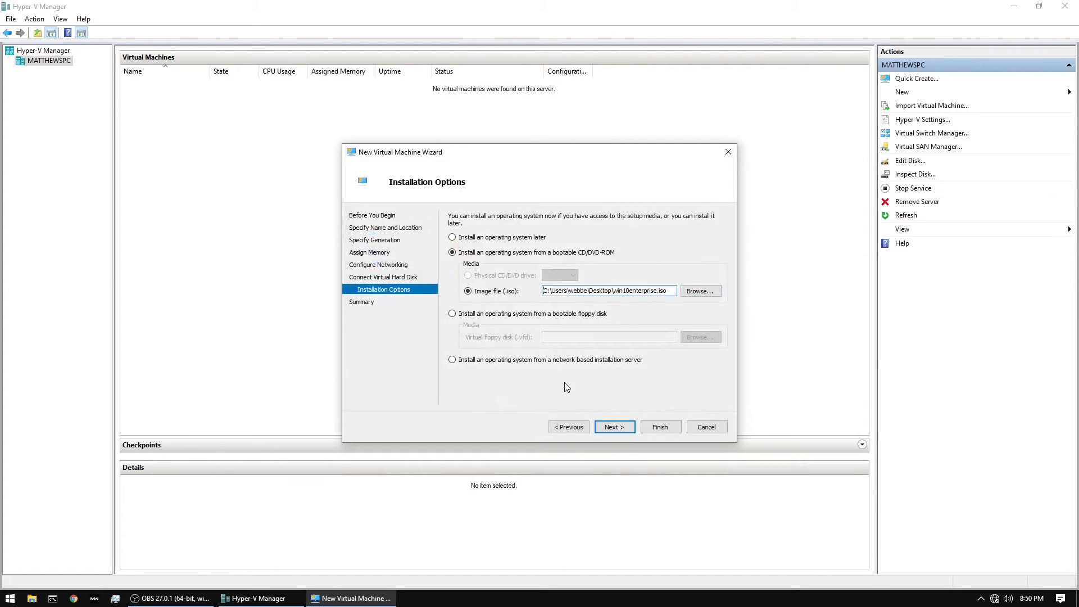
pyautogui.click(630, 426)
pyautogui.click(656, 426)
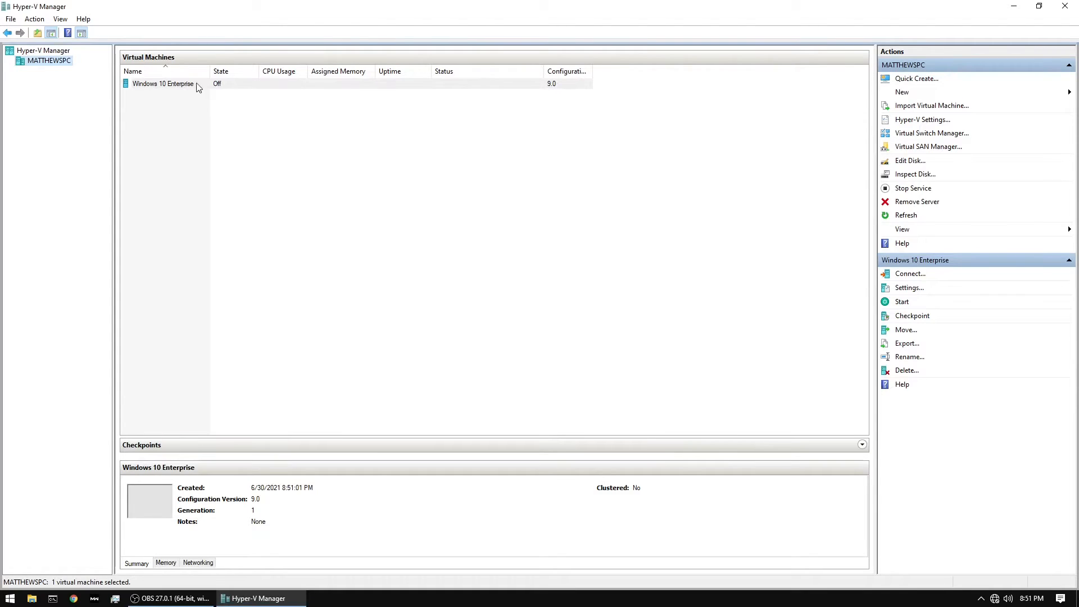
# Connect to and start the Windows 10 Enterprise virtual machine, and accept English (United States) and the US keyboard in Windows Setup
pyautogui.click(233, 85)
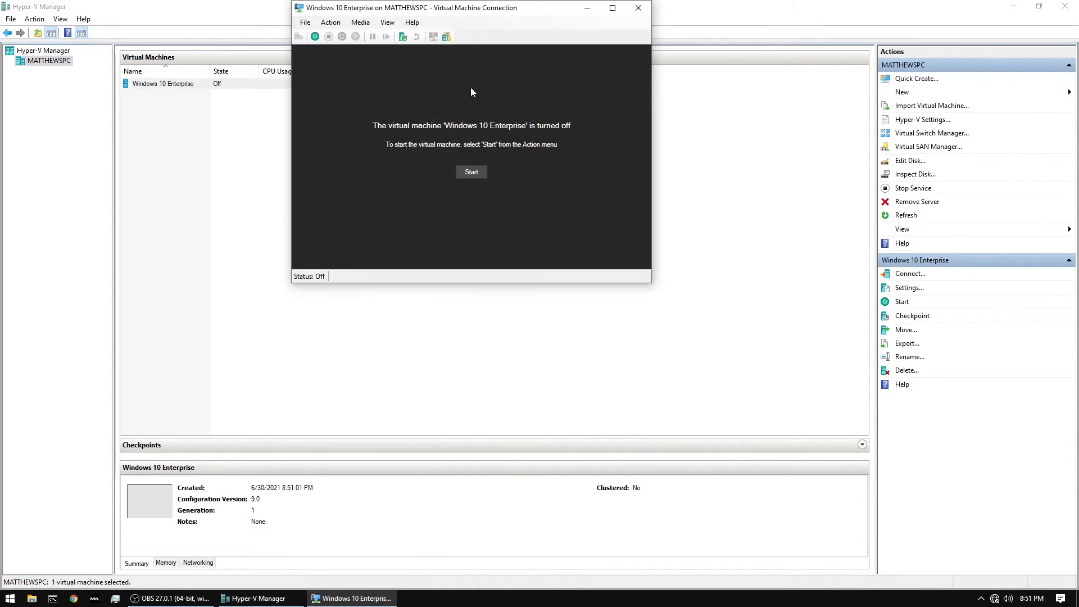
pyautogui.click(477, 170)
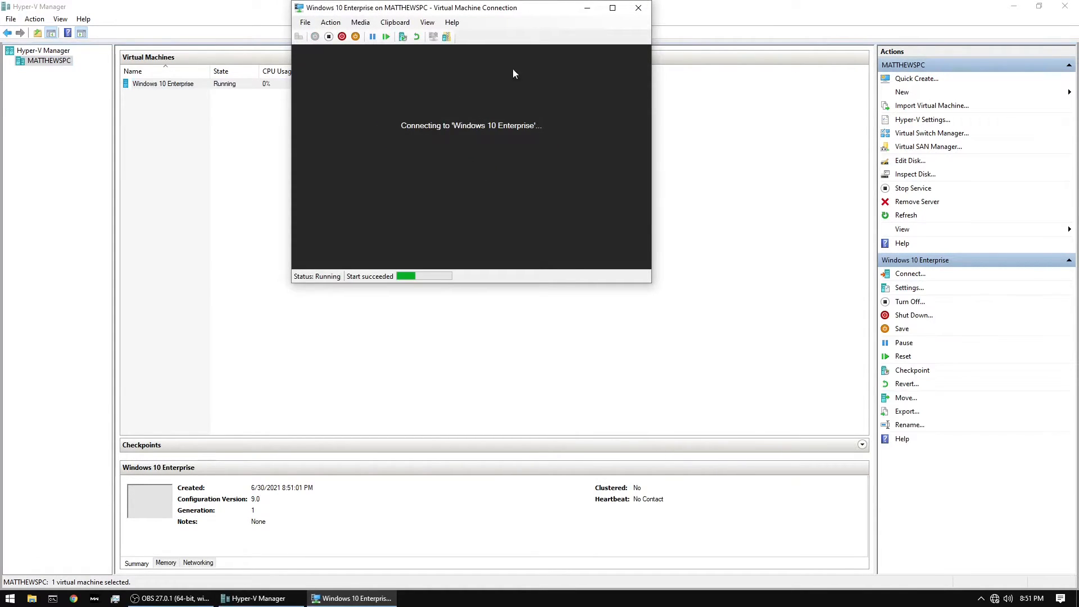
pyautogui.moveTo(534, 10); pyautogui.dragTo(520, 141)
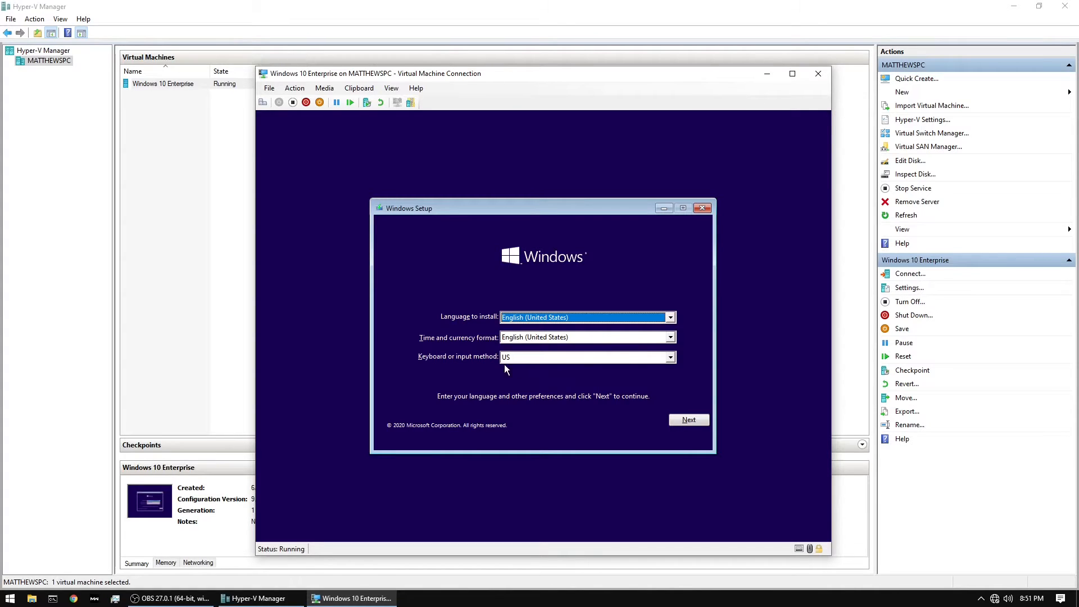
pyautogui.click(688, 419)
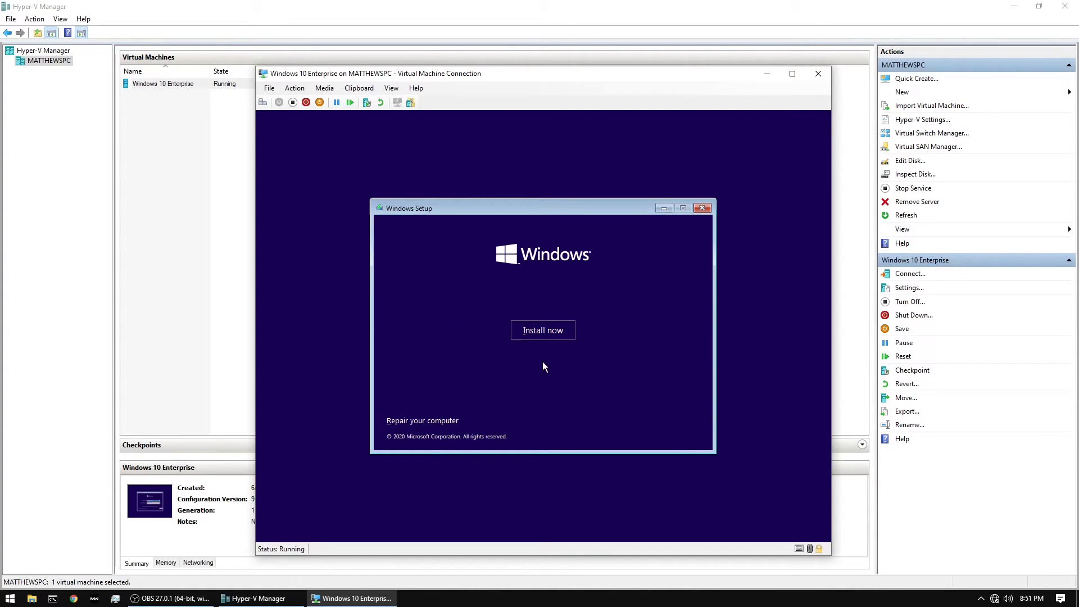
# Start the Windows installation, accept the license terms, and choose a custom install onto Drive 0 Unallocated Space
pyautogui.click(539, 333)
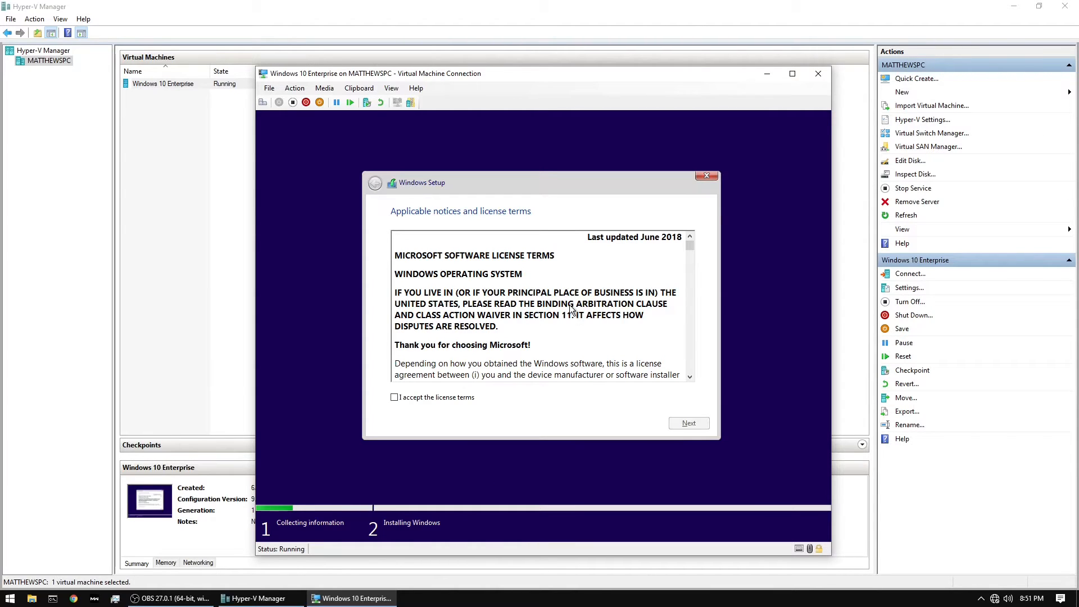
pyautogui.click(427, 398)
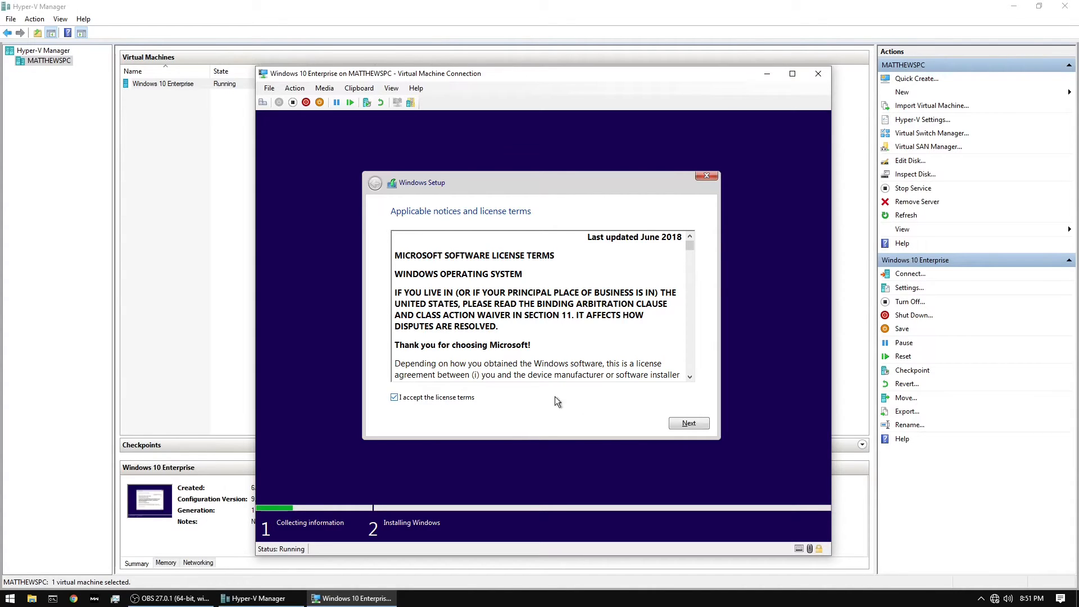
pyautogui.click(681, 425)
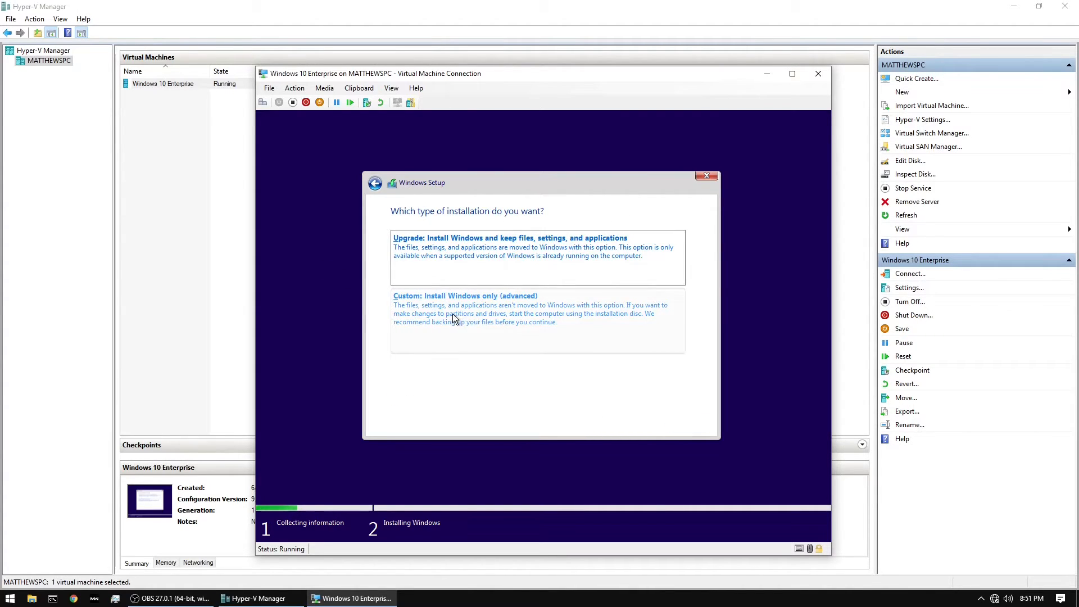
pyautogui.click(487, 309)
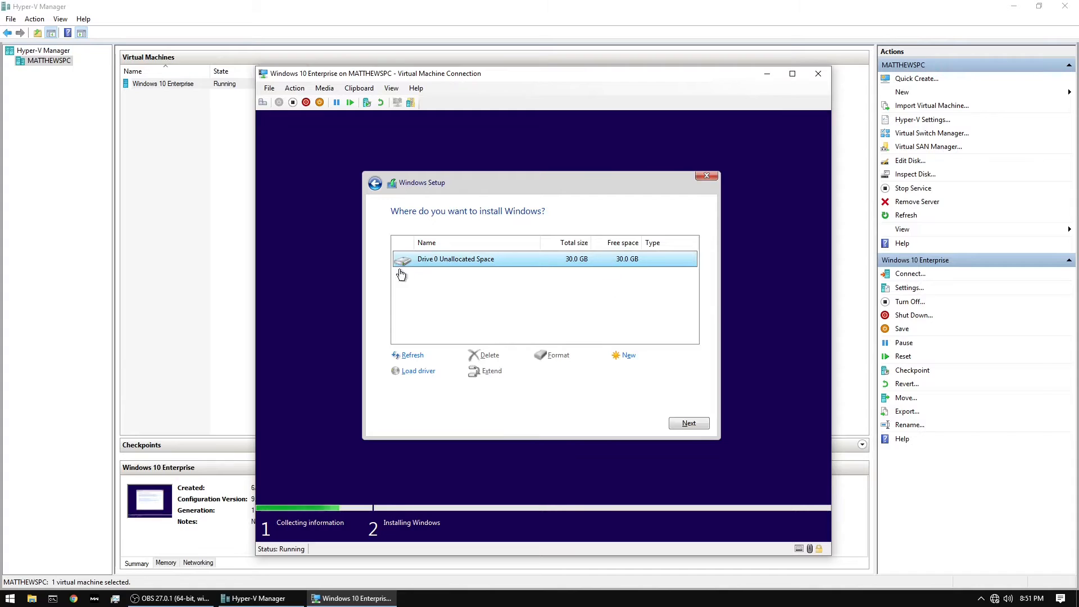
pyautogui.click(689, 423)
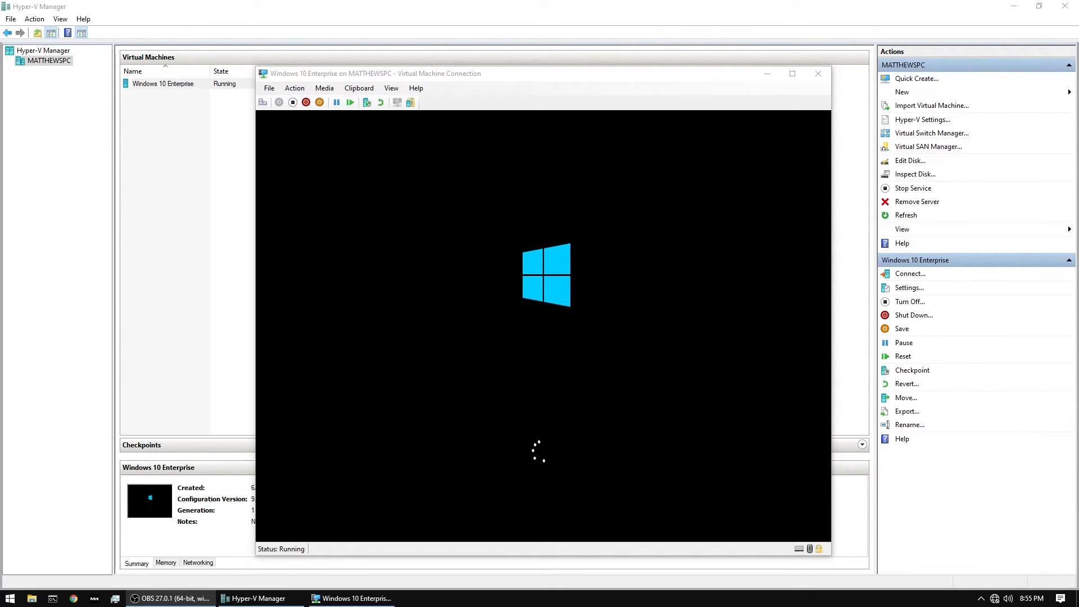
# Accept United States as the region and the suggested keyboard layout, without adding a second layout
pyautogui.doubleClick(545, 74)
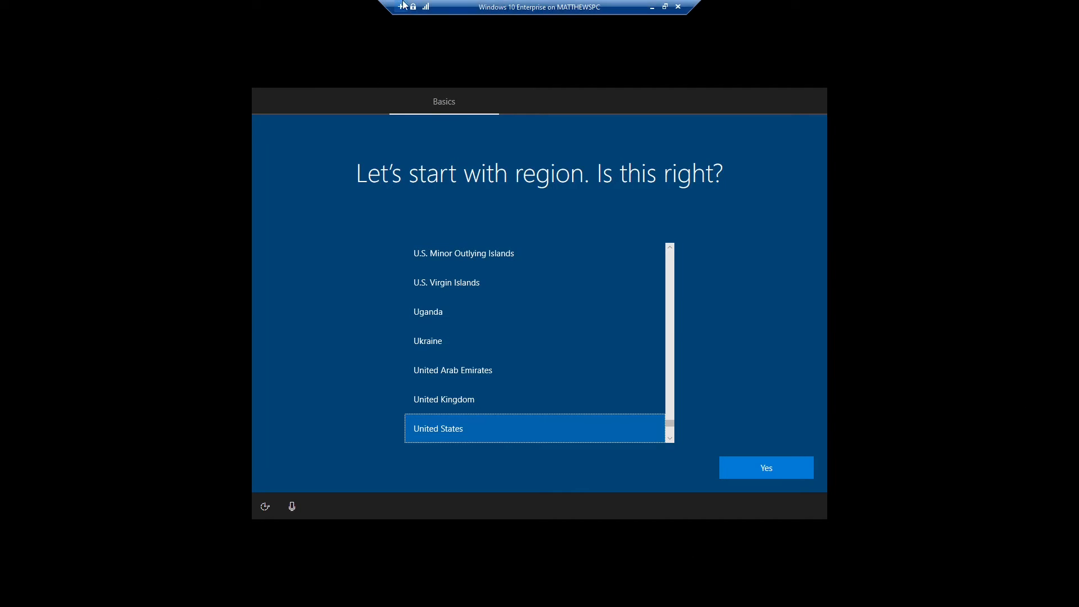
pyautogui.doubleClick(465, 7)
pyautogui.click(776, 487)
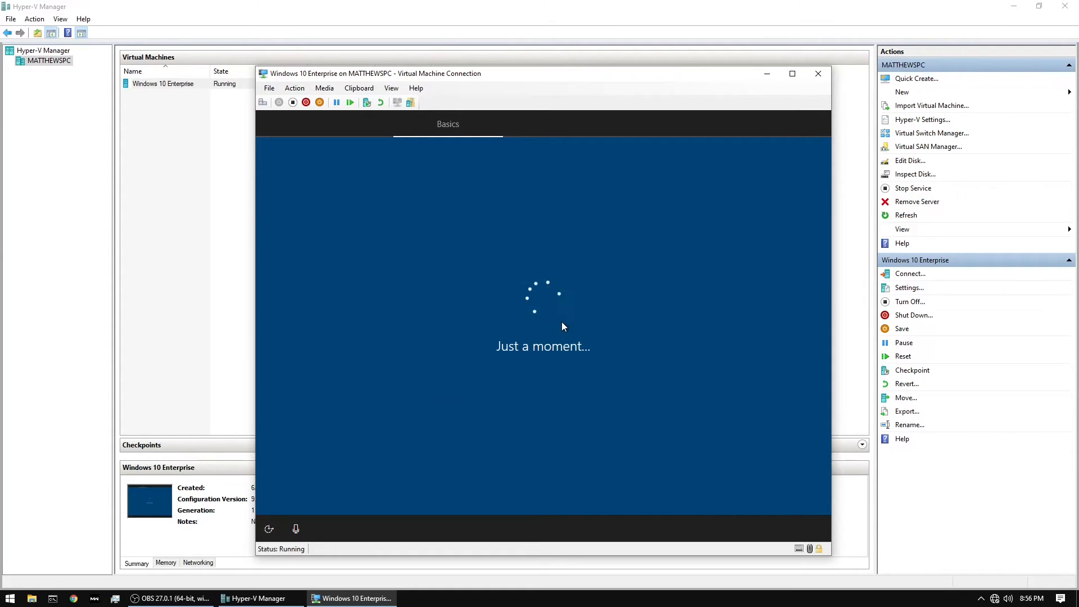
pyautogui.press('Return')
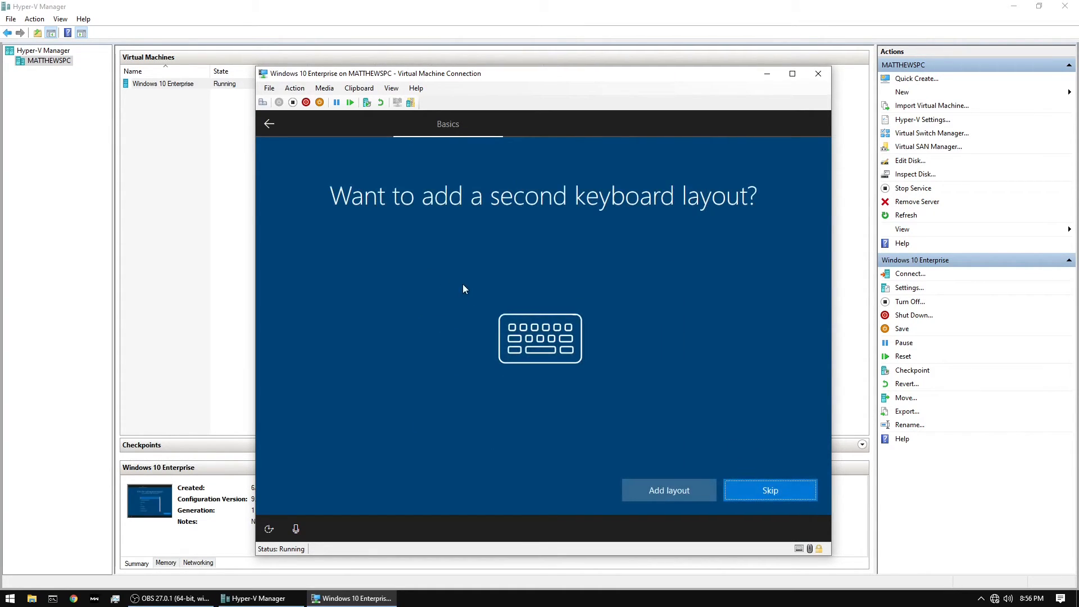
pyautogui.click(758, 493)
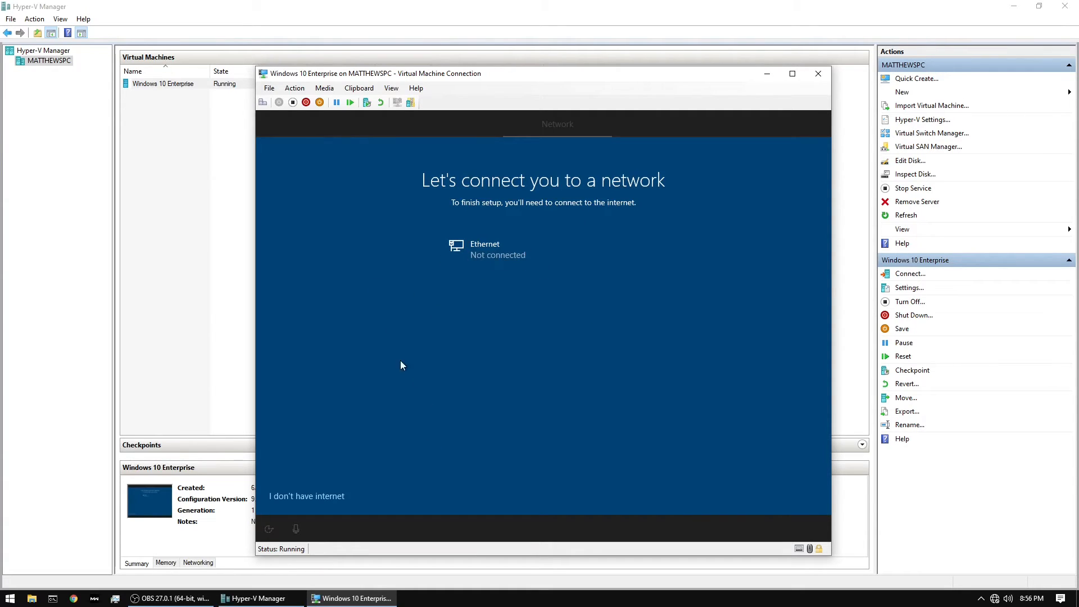
# Continue with limited setup without internet and enter the user's first name for the local account
pyautogui.click(311, 497)
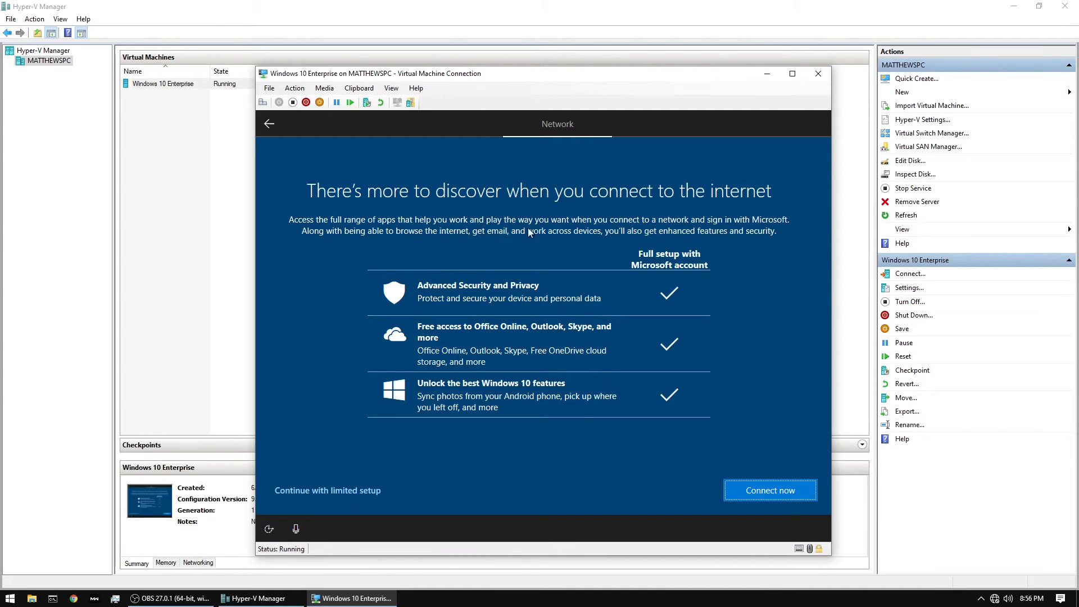
pyautogui.click(339, 490)
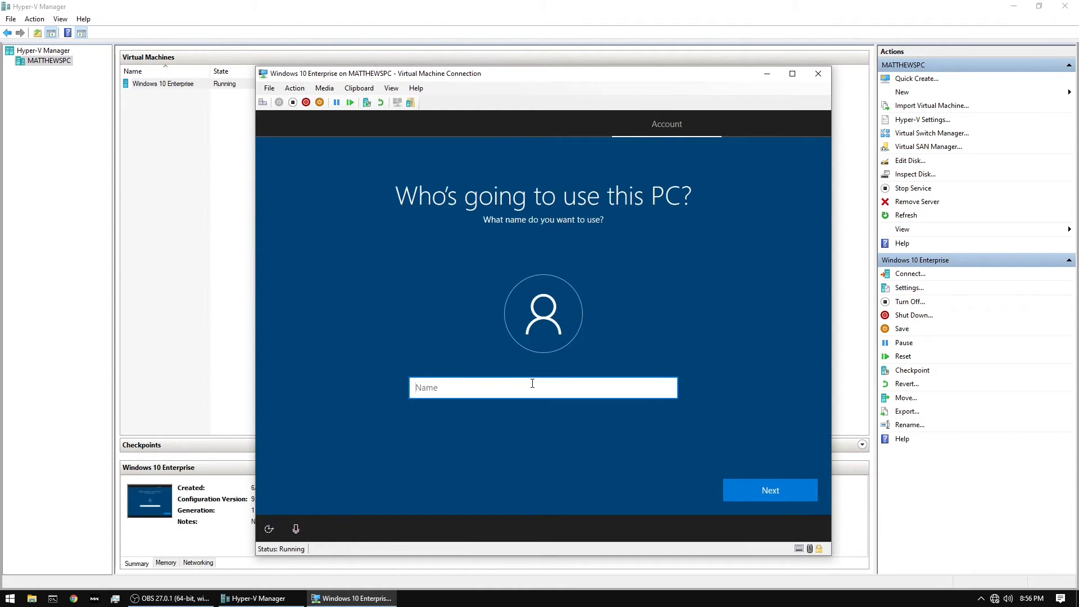
pyautogui.write('Matthew')
pyautogui.press('Return')
# Enter the new local account's password and confirm it
pyautogui.write('***')
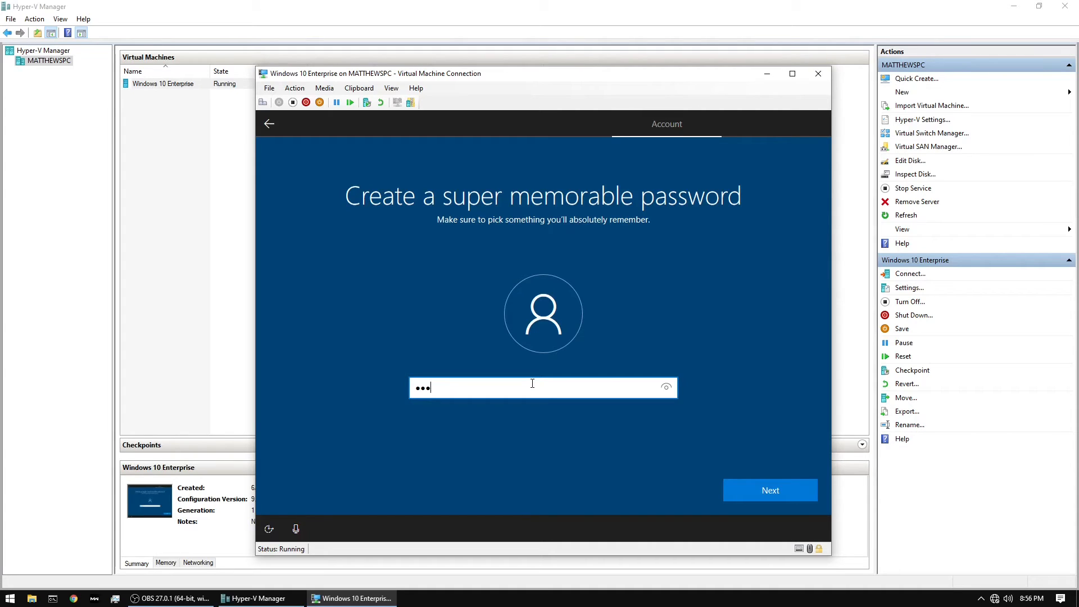
pyautogui.press('Return')
pyautogui.write('***')
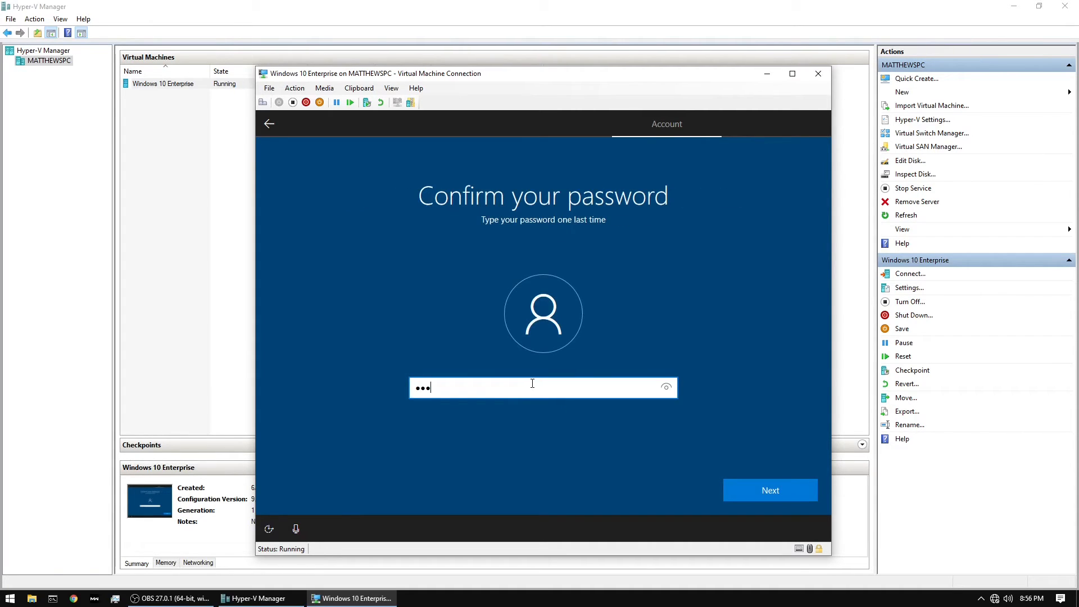
pyautogui.press('Return')
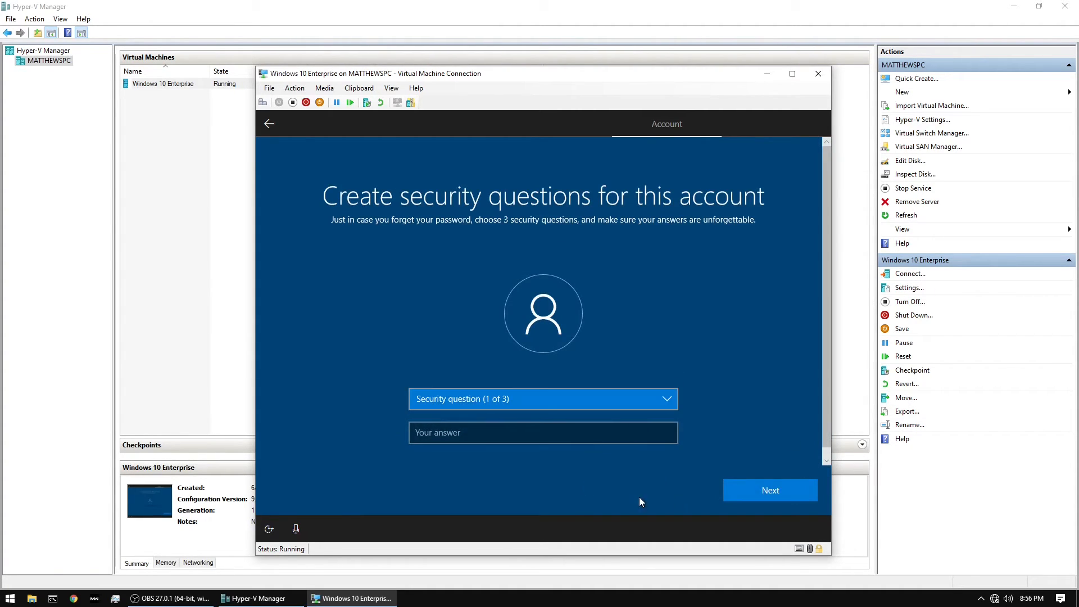
# Choose "What was your first pet's name?" as the first security question and submit the security answer
pyautogui.click(761, 492)
pyautogui.click(620, 404)
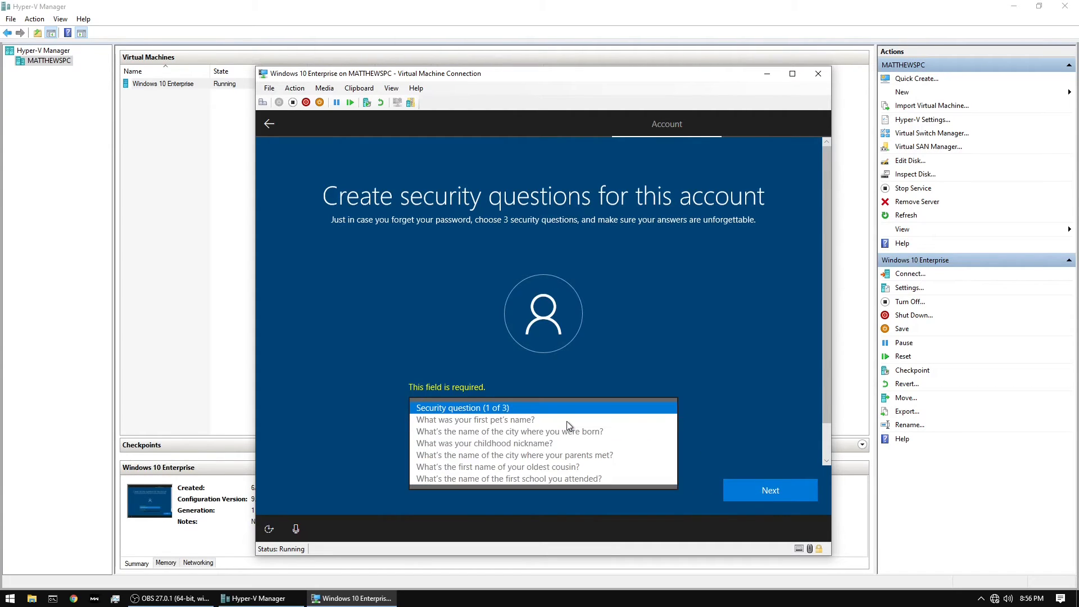
pyautogui.click(567, 421)
pyautogui.click(540, 459)
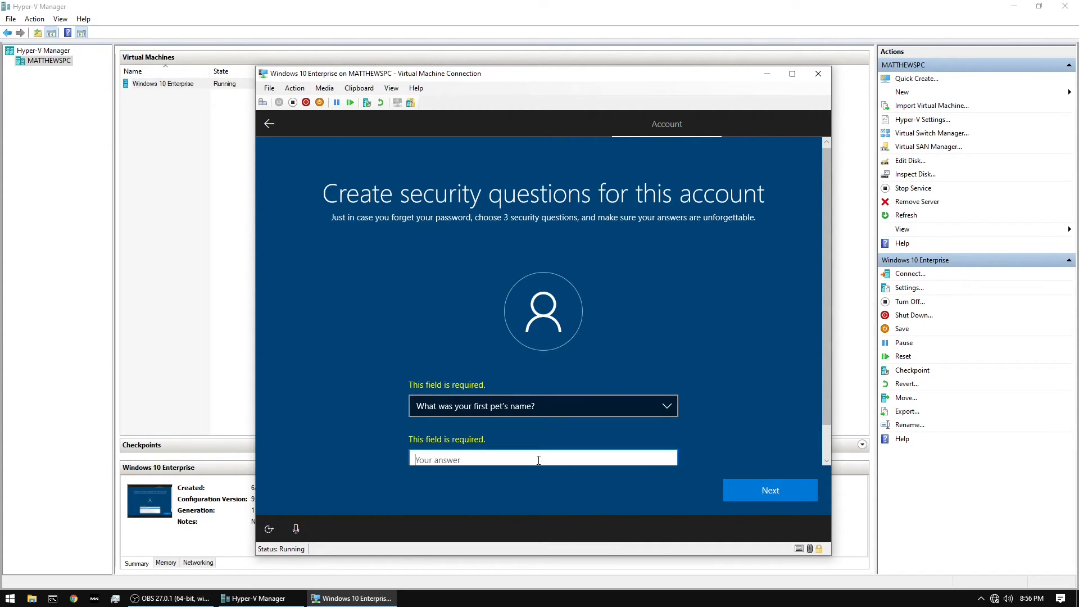
pyautogui.write('123')
pyautogui.scroll(-1, 525, 437)
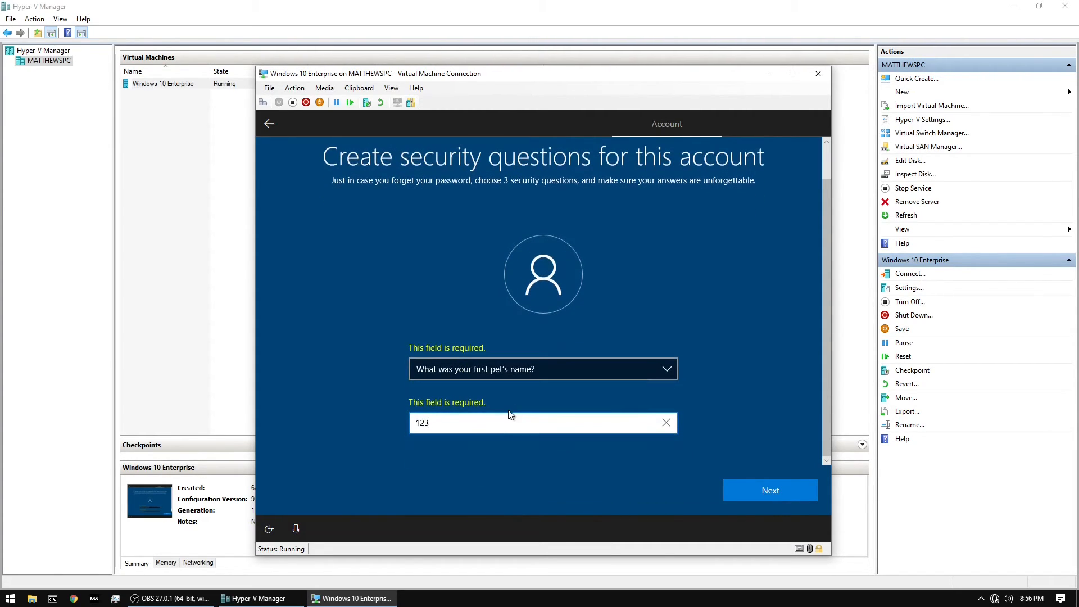
pyautogui.click(770, 491)
# Choose "What's the name of the city where you were born?" as the second security question and submit the security answer
pyautogui.click(589, 392)
pyautogui.click(562, 397)
pyautogui.click(537, 428)
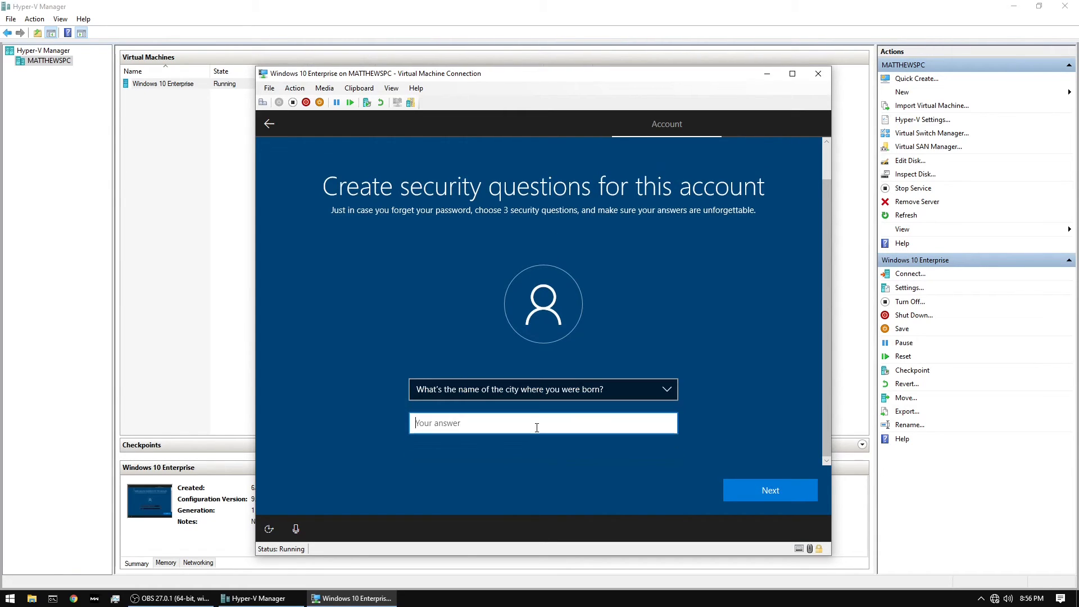
pyautogui.write('123')
pyautogui.click(799, 501)
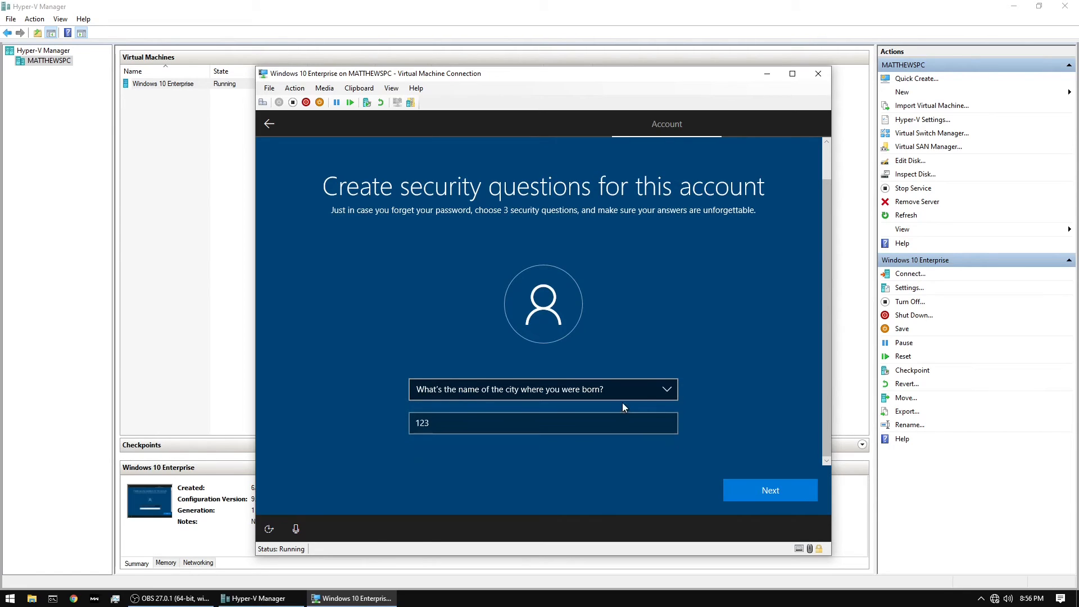
pyautogui.click(748, 490)
# Choose "What was your childhood nickname?" as the third security question and submit the security answer
pyautogui.click(664, 392)
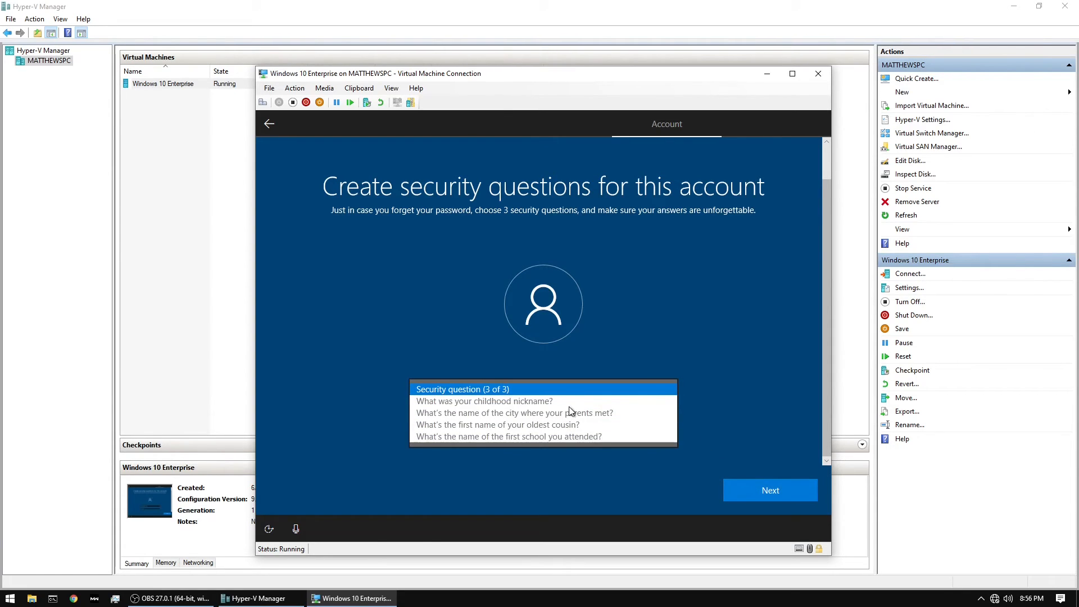
pyautogui.click(540, 400)
pyautogui.click(543, 420)
pyautogui.write('123')
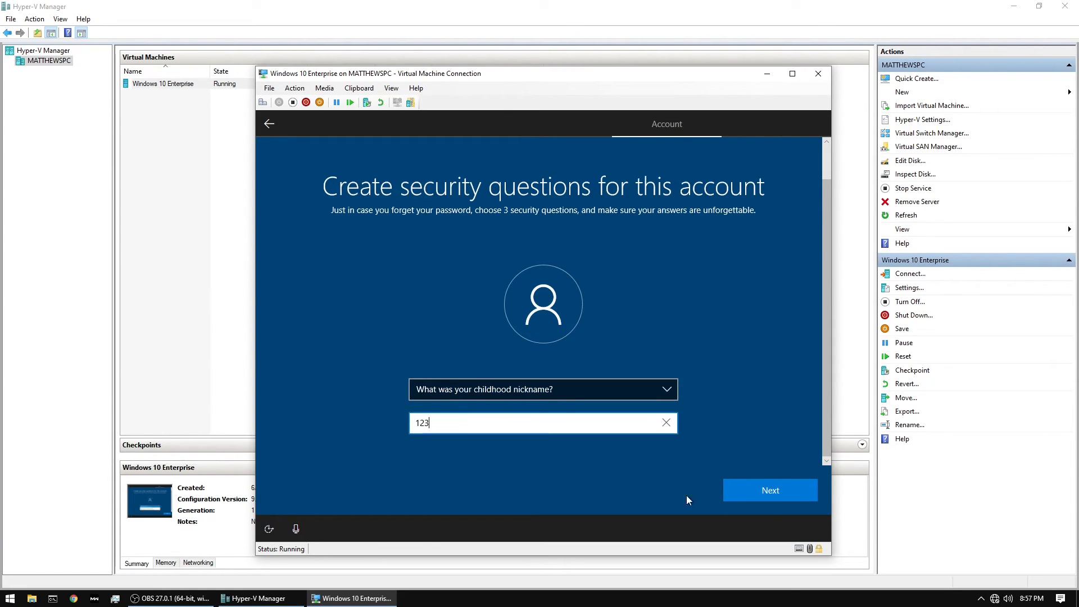
pyautogui.click(771, 496)
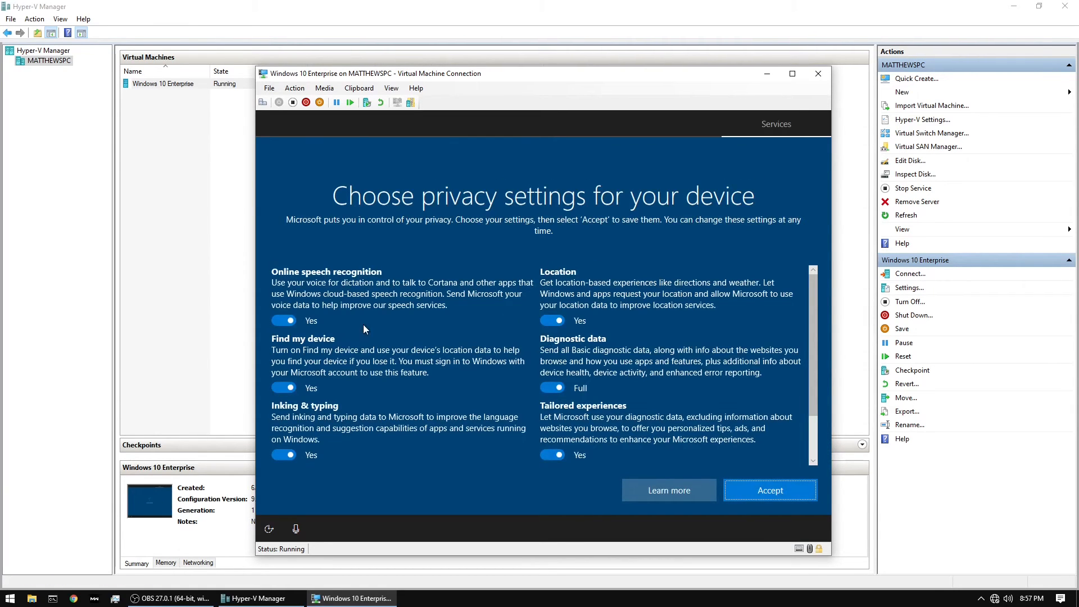
# Turn off speech recognition, Find my device, inking and typing, location, tailored experiences and advertising ID, set diagnostic data to Basic, and accept the privacy settings
pyautogui.click(284, 321)
pyautogui.click(284, 388)
pyautogui.click(289, 464)
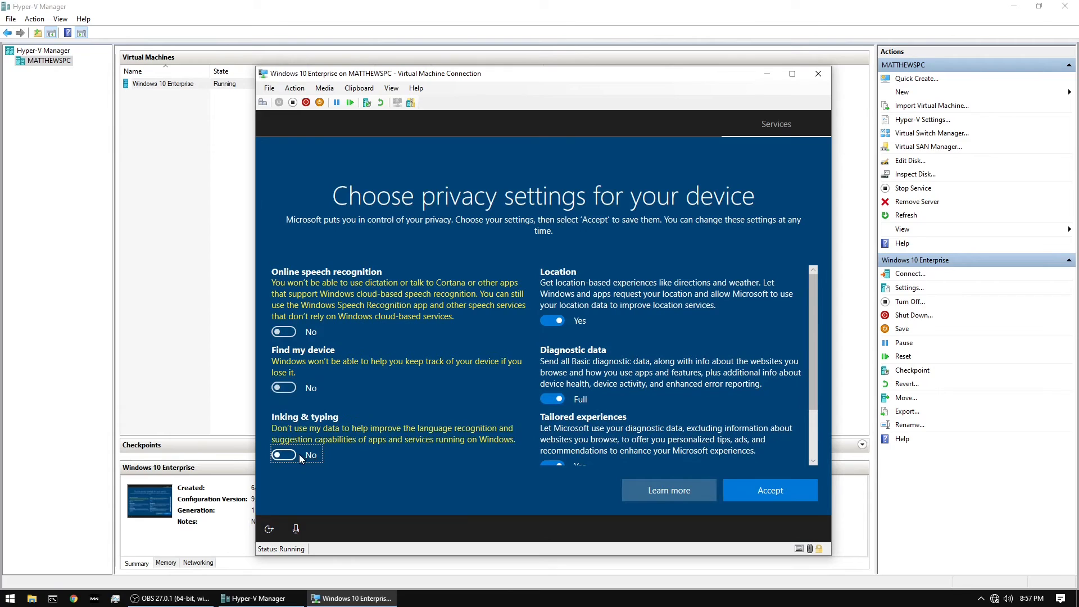
pyautogui.click(554, 399)
pyautogui.click(554, 321)
pyautogui.click(556, 464)
pyautogui.scroll(-2, 591, 425)
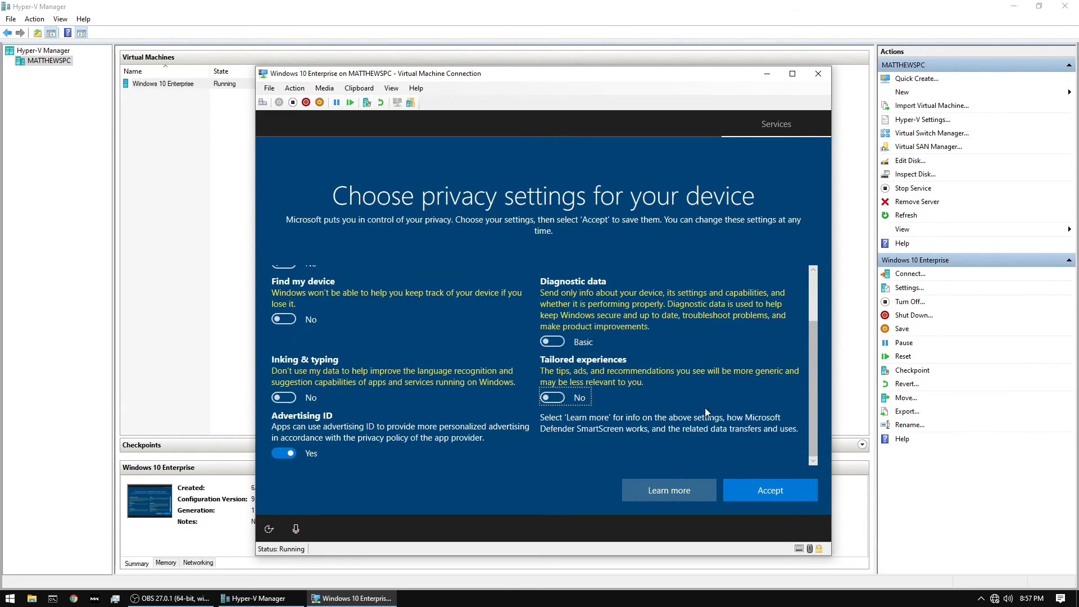
pyautogui.click(283, 454)
pyautogui.click(770, 491)
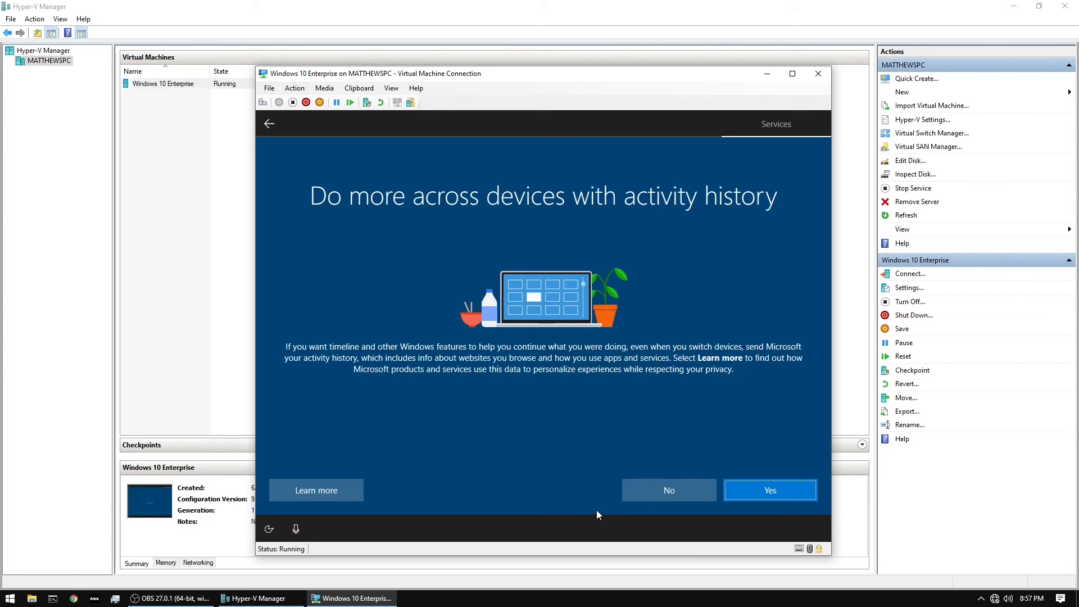
# Decline sending activity history to Microsoft and postpone setting up Cortana
pyautogui.click(669, 491)
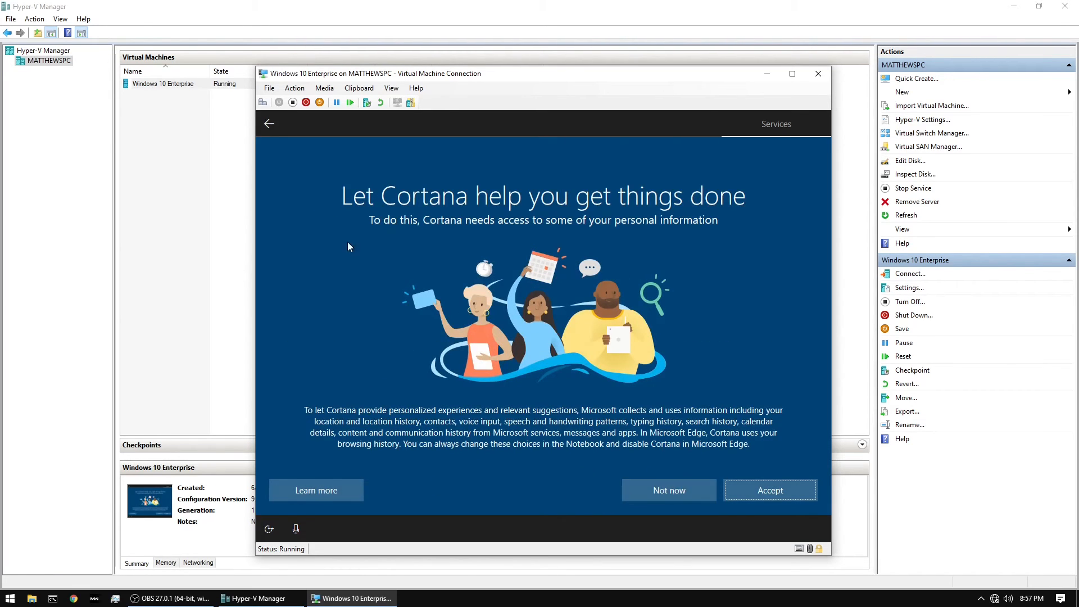
pyautogui.click(658, 493)
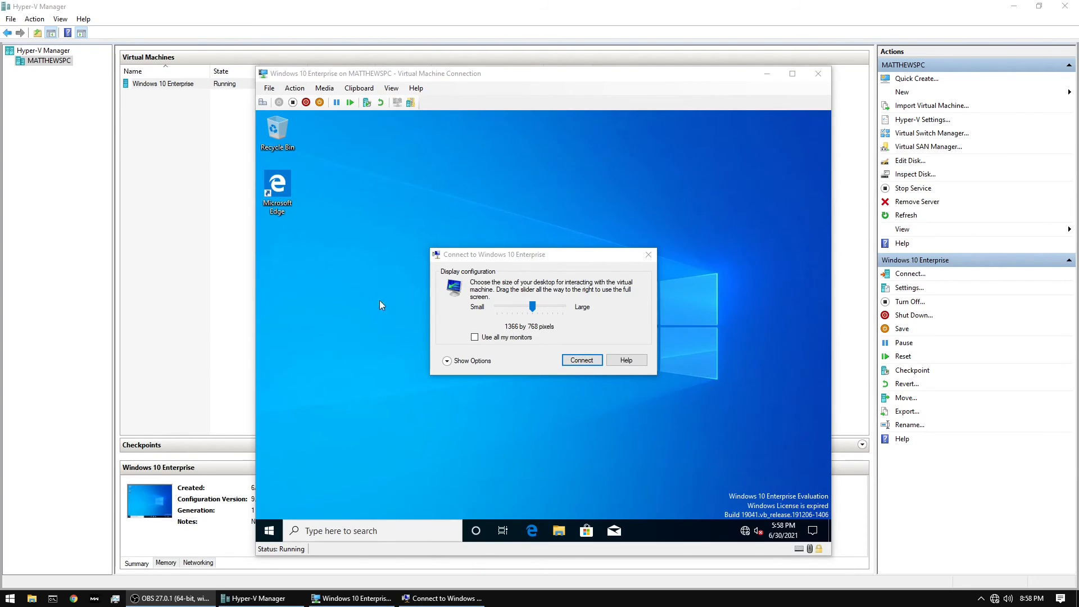
# Connect to the virtual machine at 1366 by 768 pixels and sign in to Windows with the account password
pyautogui.click(582, 361)
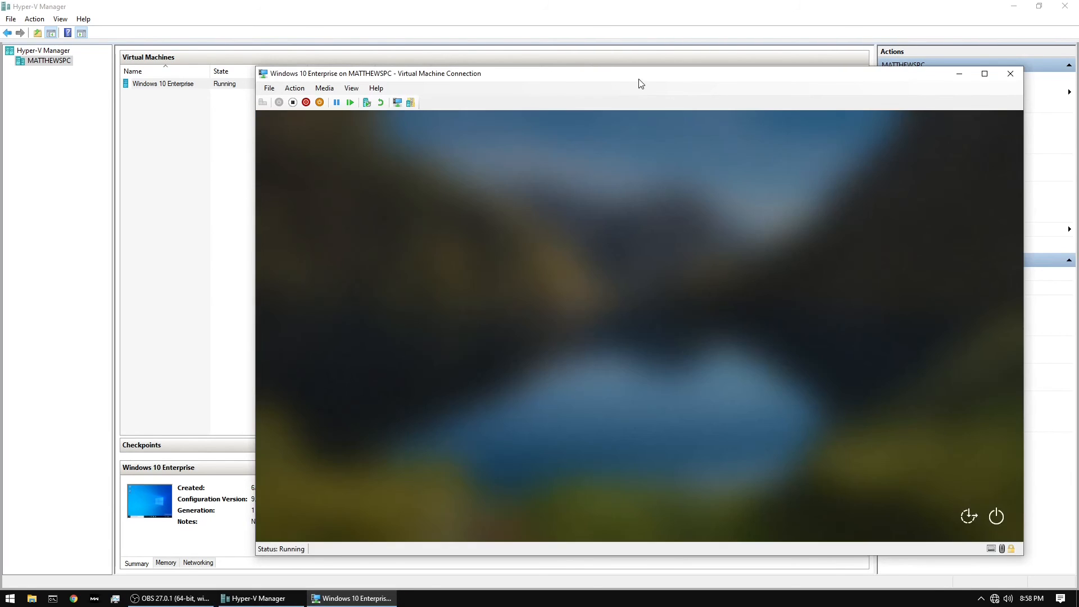
pyautogui.moveTo(640, 74); pyautogui.dragTo(526, 59)
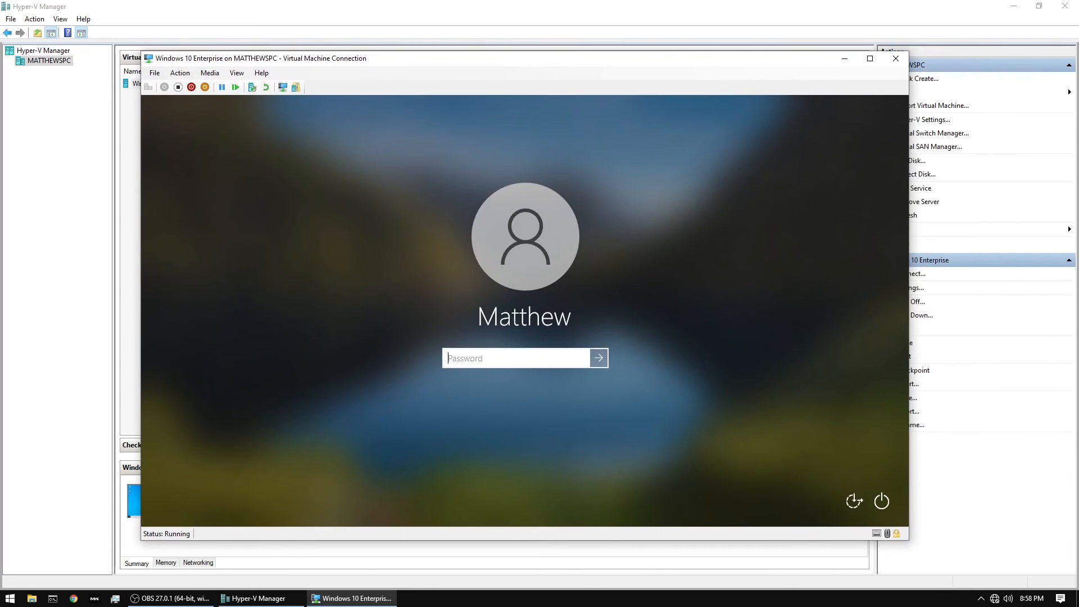
pyautogui.press('Return')
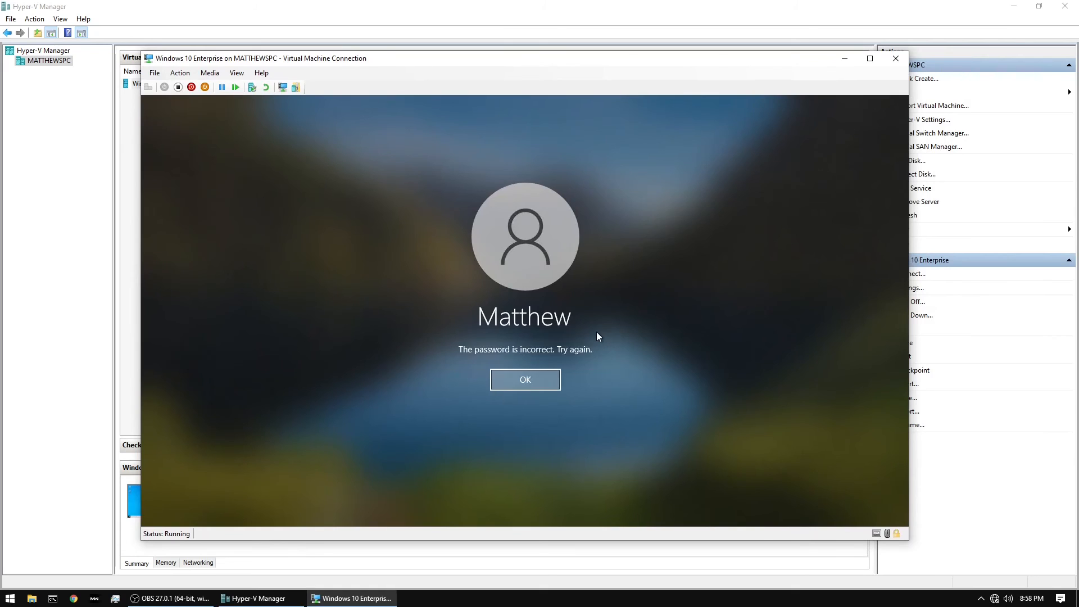
pyautogui.press('Return')
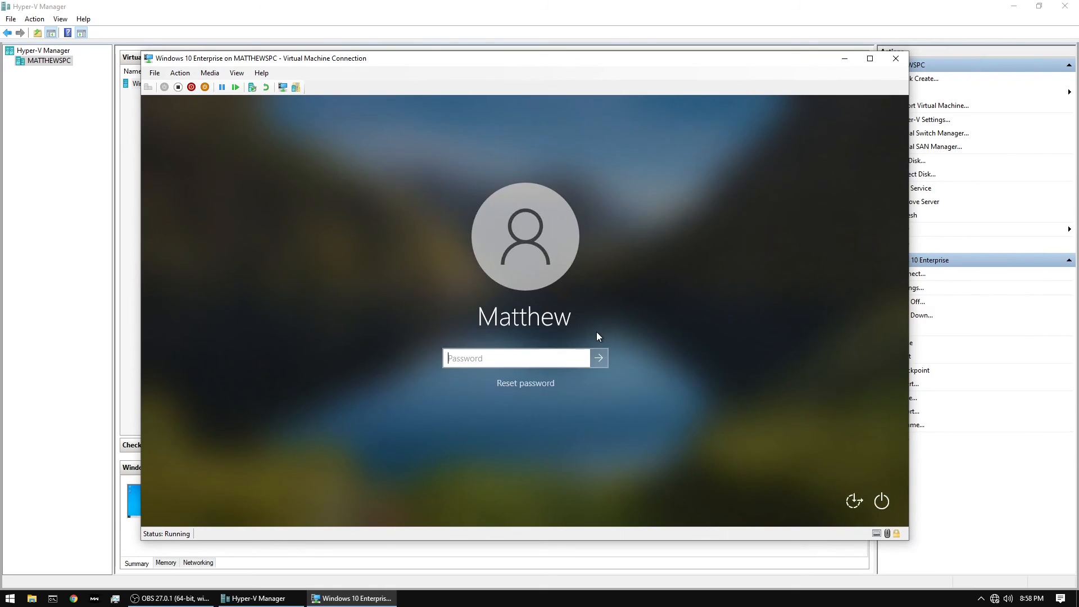
pyautogui.write('****')
pyautogui.press('Return')
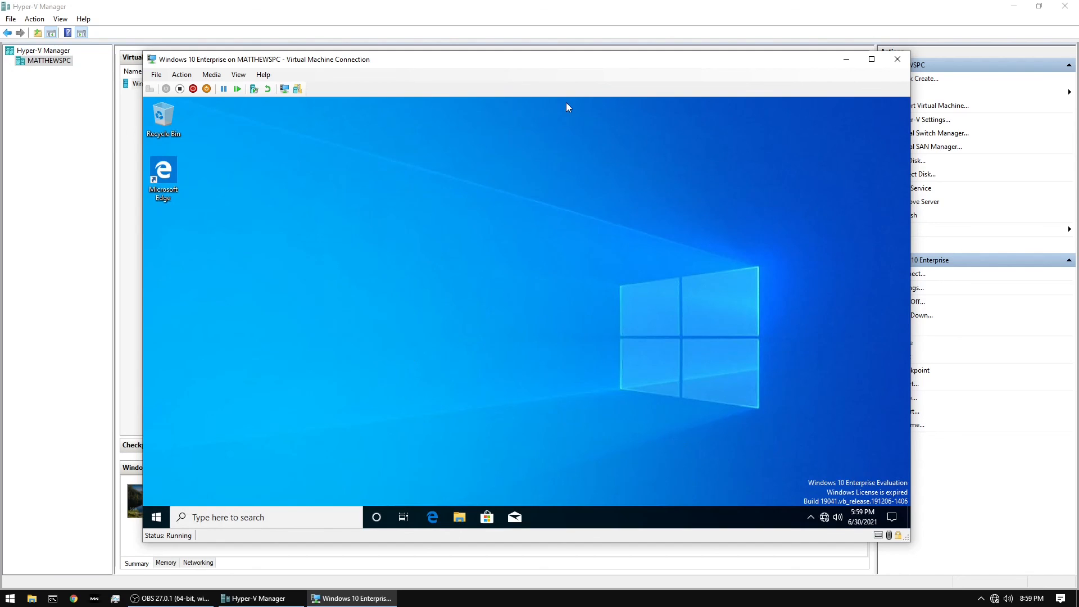
pyautogui.moveTo(532, 60)
pyautogui.mouseDown()
pyautogui.moveTo(539, 95)
pyautogui.moveTo(538, 65)
pyautogui.moveTo(499, 53)
pyautogui.moveTo(516, 50)
pyautogui.mouseUp()
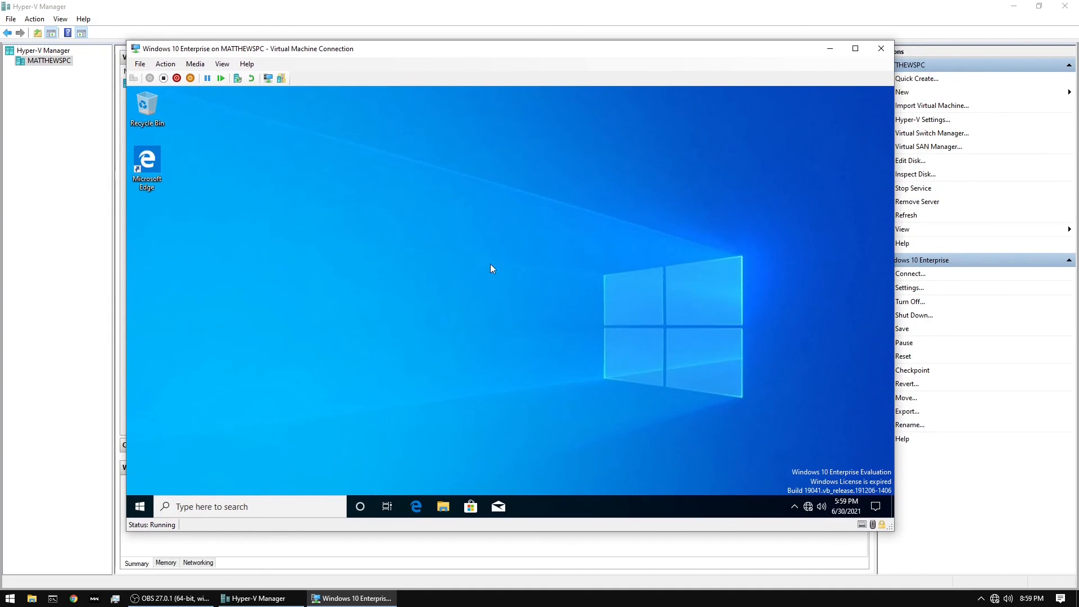